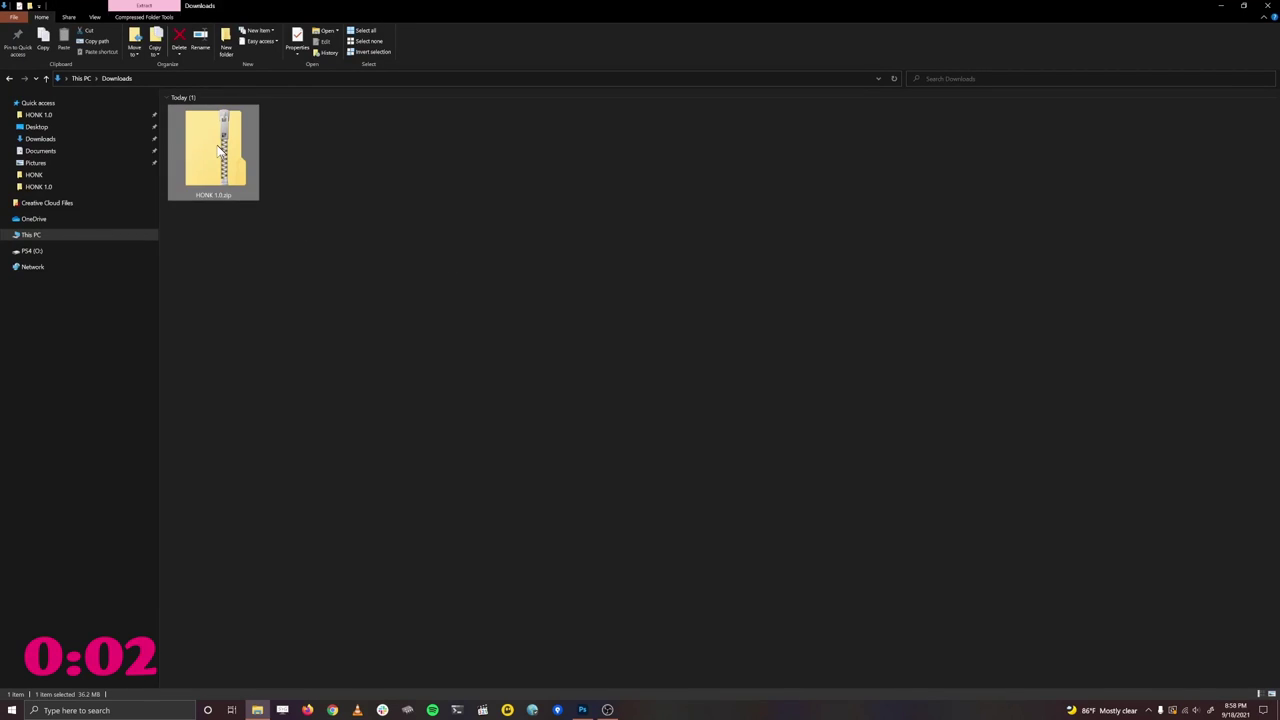
# Extract HONK 1.0.zip in Downloads and open the characters folder inside the extracted HONK 1.0 folder
pyautogui.rightClick(213, 155)
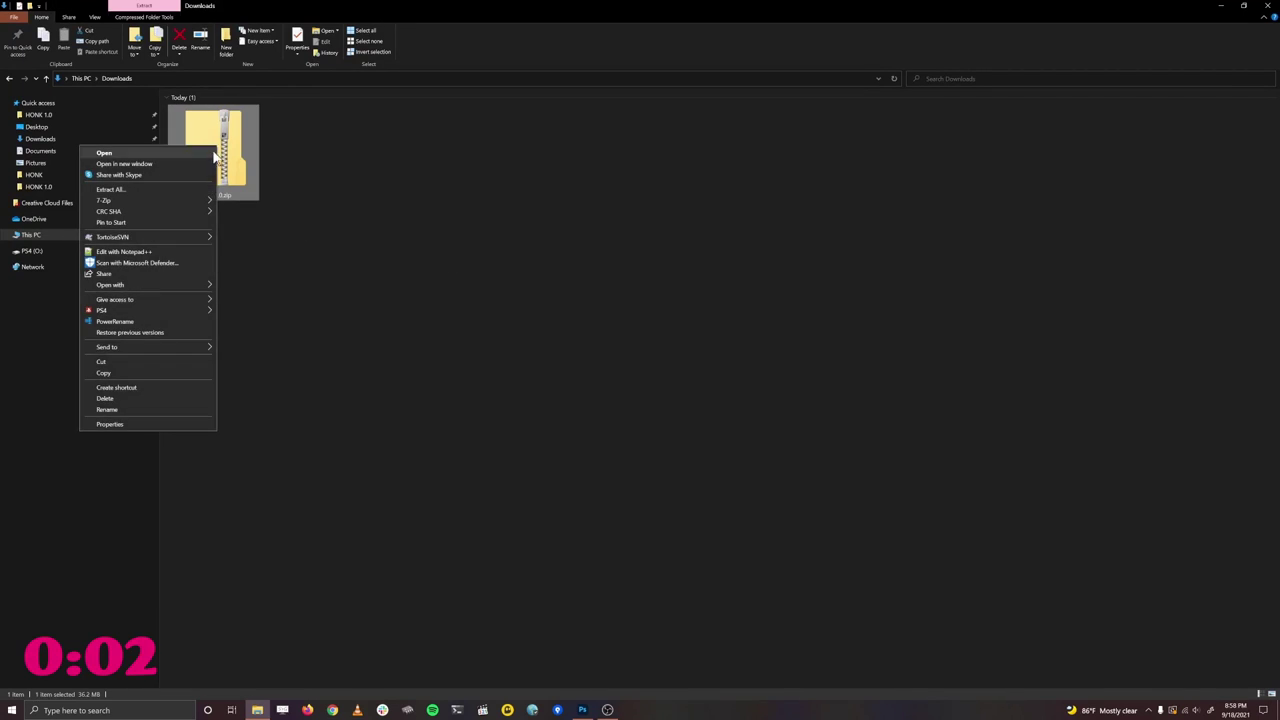
pyautogui.click(187, 188)
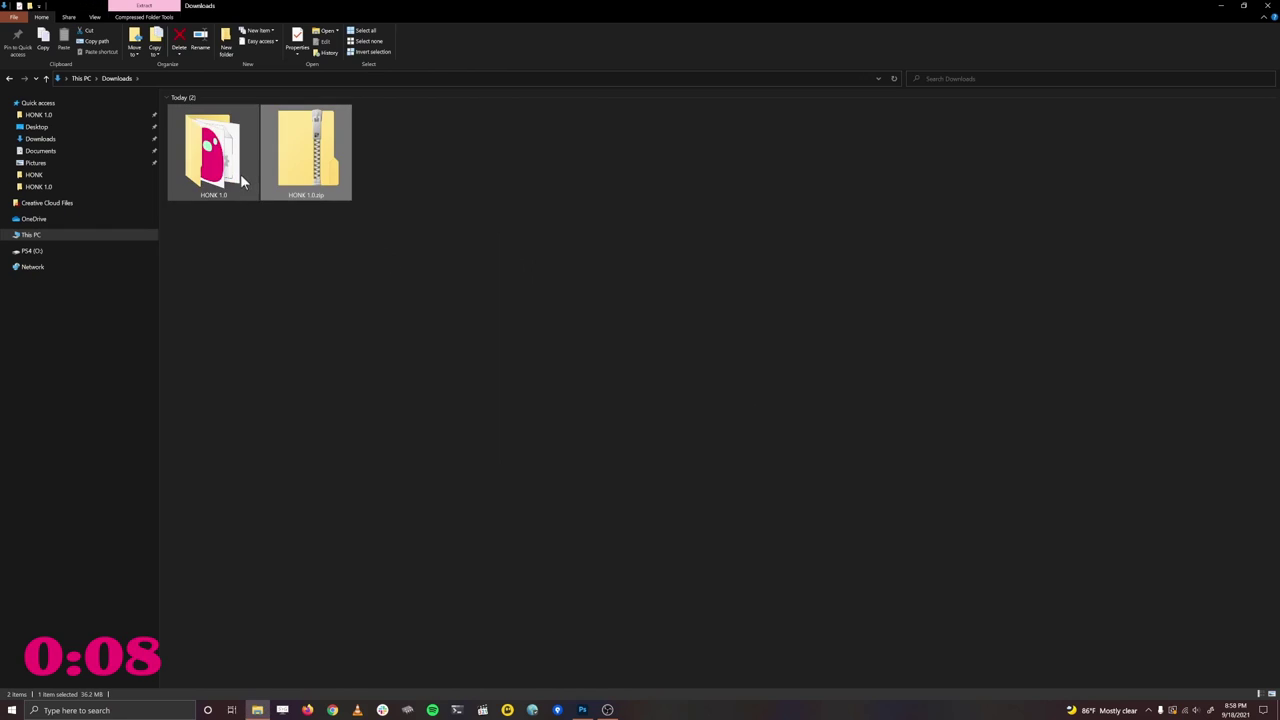
pyautogui.click(240, 180)
pyautogui.doubleClick(240, 180)
pyautogui.click(237, 155)
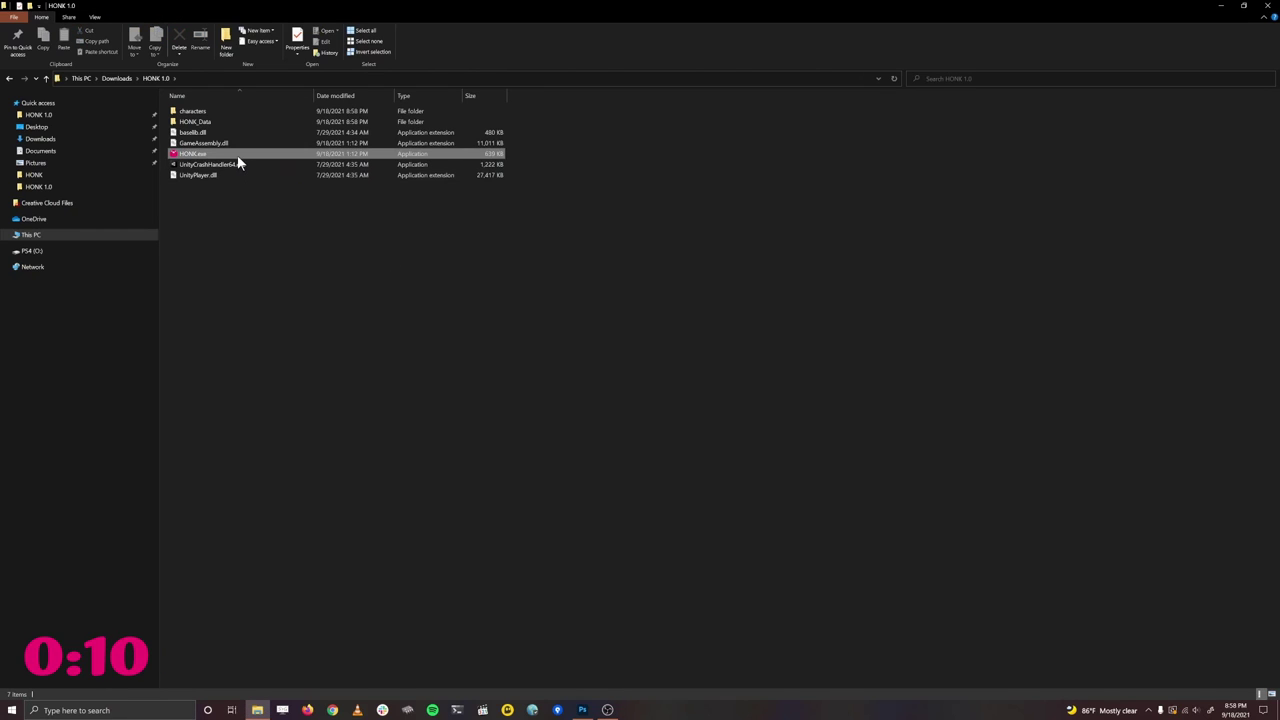
pyautogui.doubleClick(232, 110)
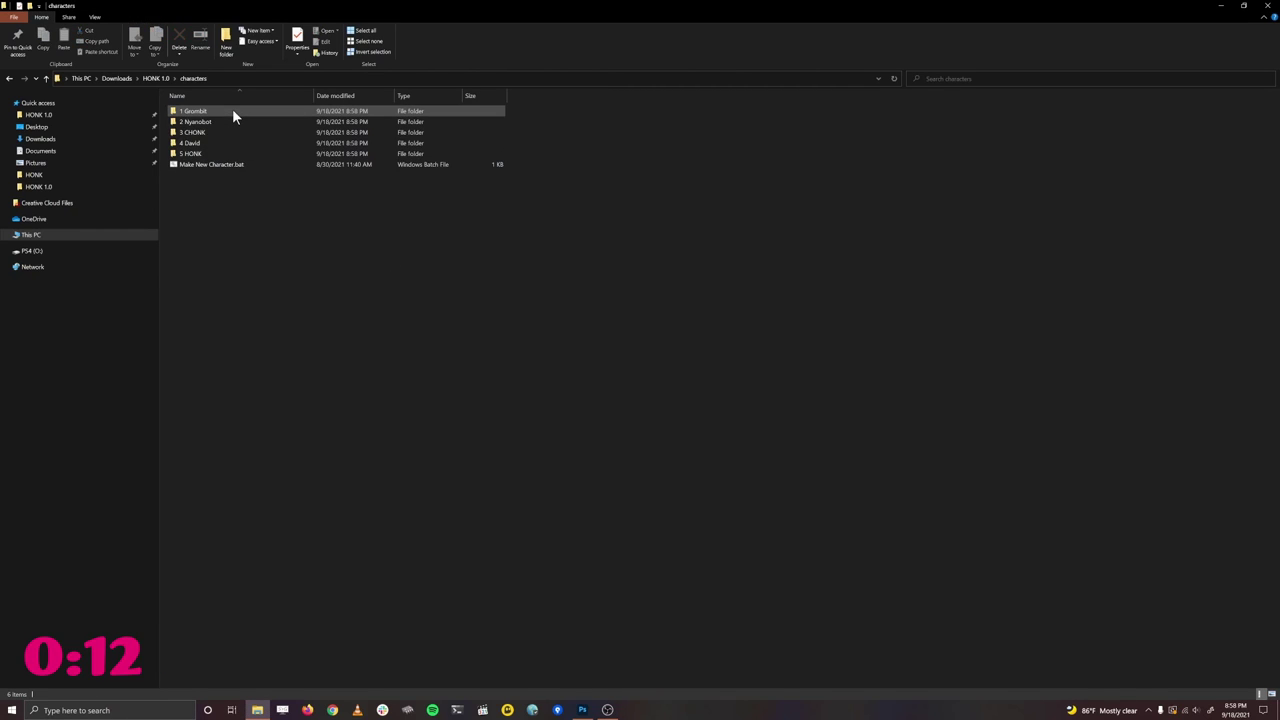
# Run Make New Character.bat and rename the generated character folder as My New Character
pyautogui.click(236, 165)
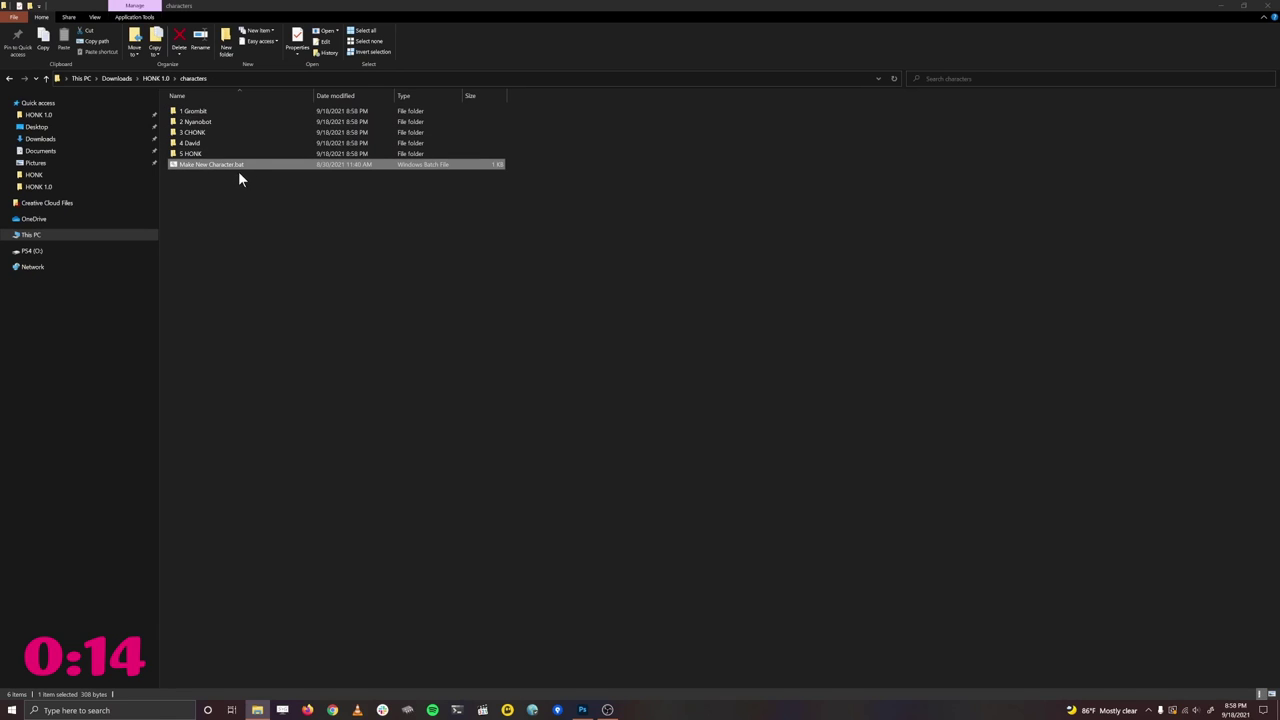
pyautogui.click(240, 166)
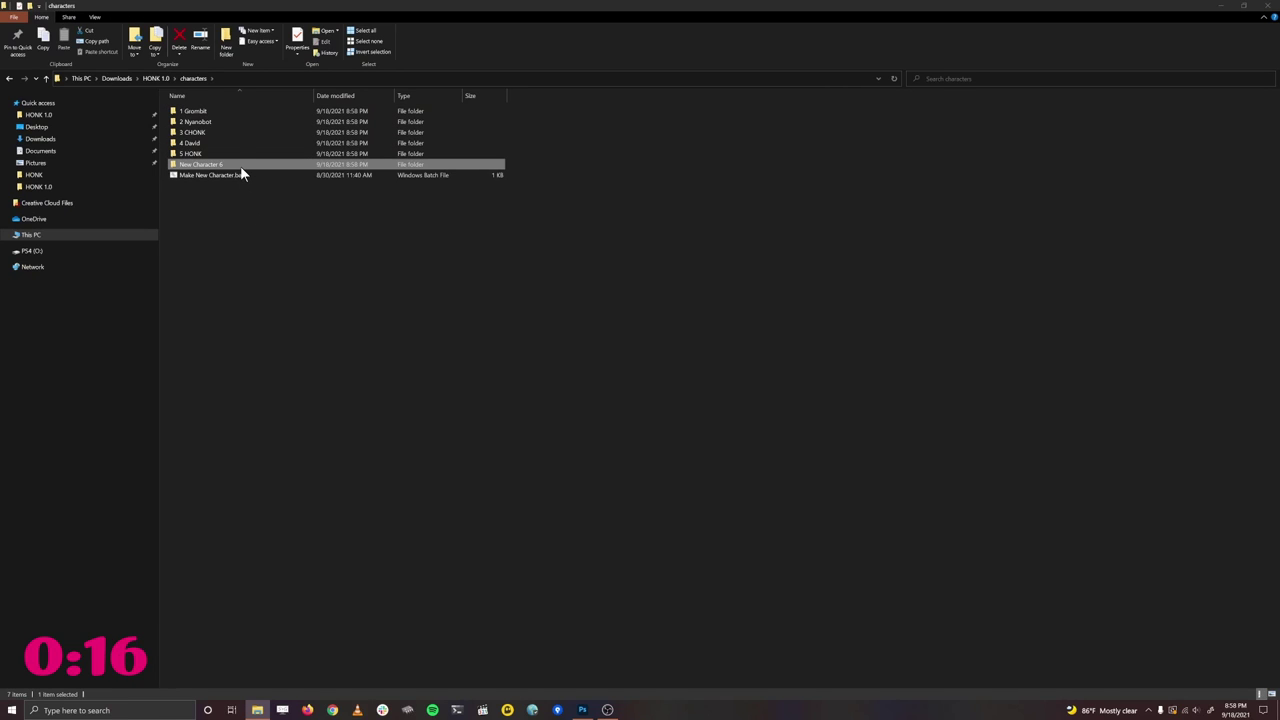
pyautogui.press('F2')
pyautogui.write('My New Character')
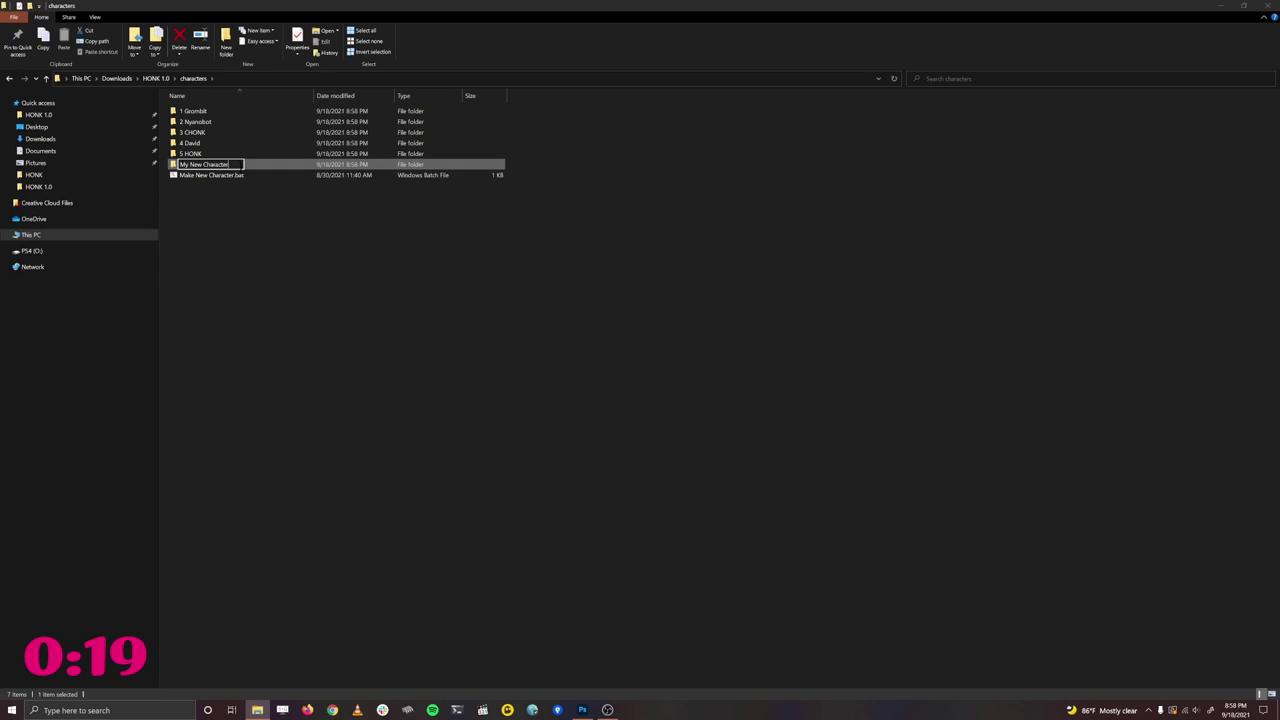
pyautogui.press('Return')
# Open the images folder inside My New Character and copy its folder path
pyautogui.doubleClick(240, 166)
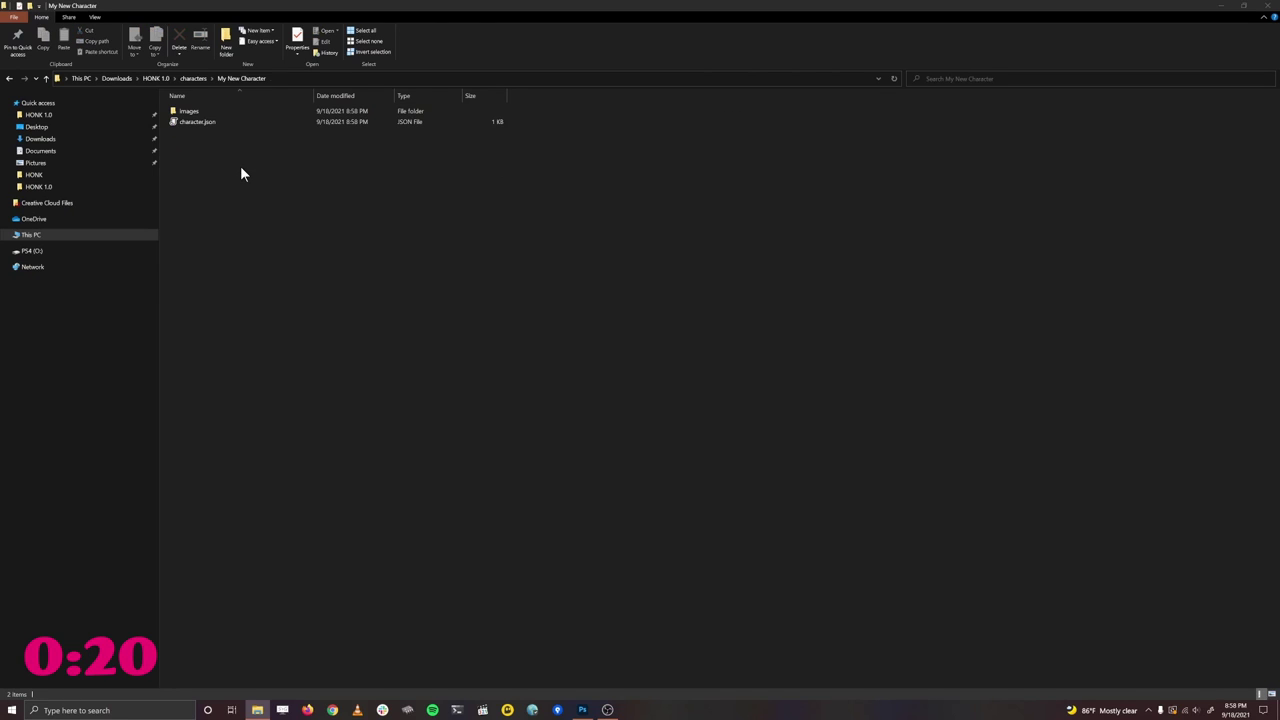
pyautogui.click(205, 113)
pyautogui.doubleClick(205, 113)
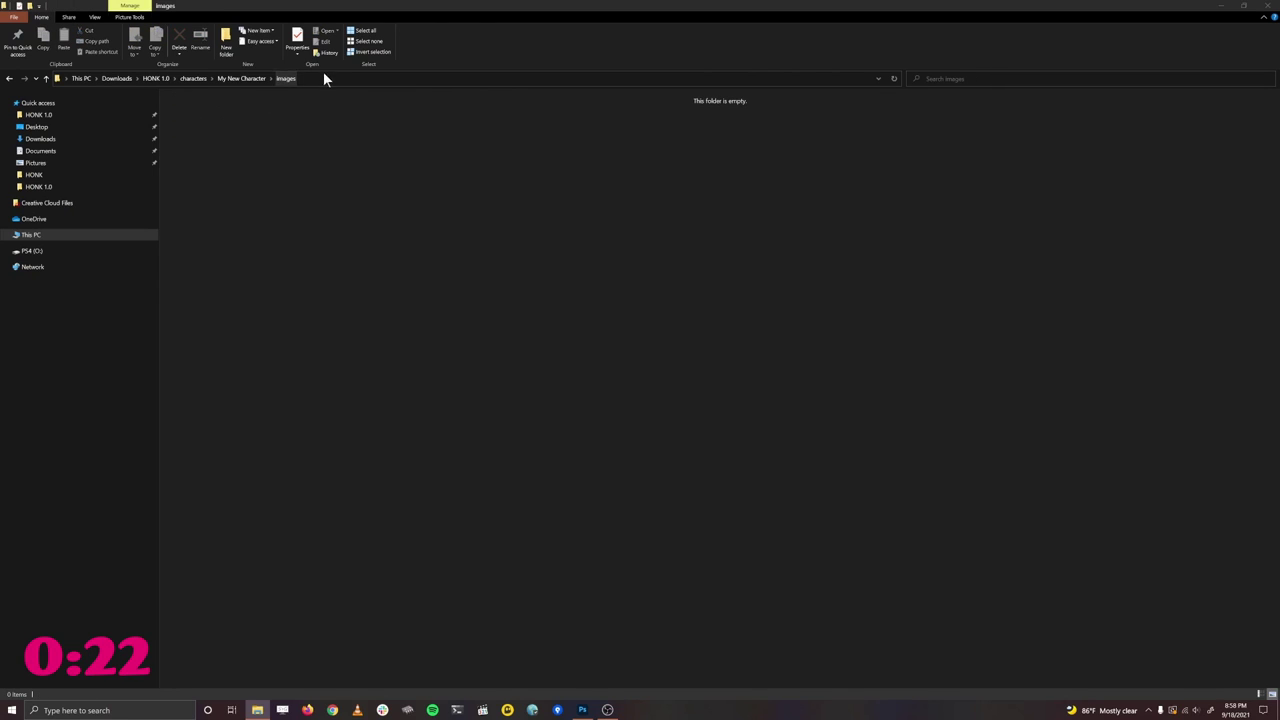
pyautogui.click(329, 77)
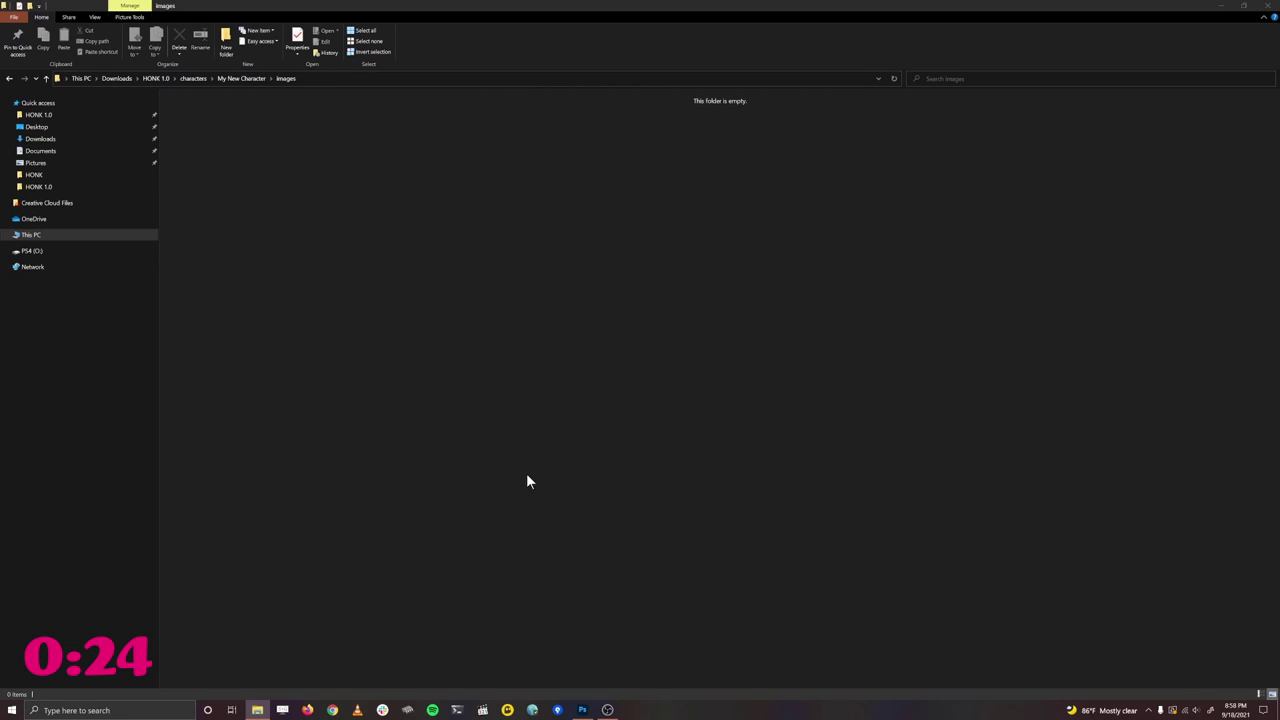
# Switch to Photoshop and select the Nyanobot.psd layers from Eyes Blink through SIL
pyautogui.click(583, 709)
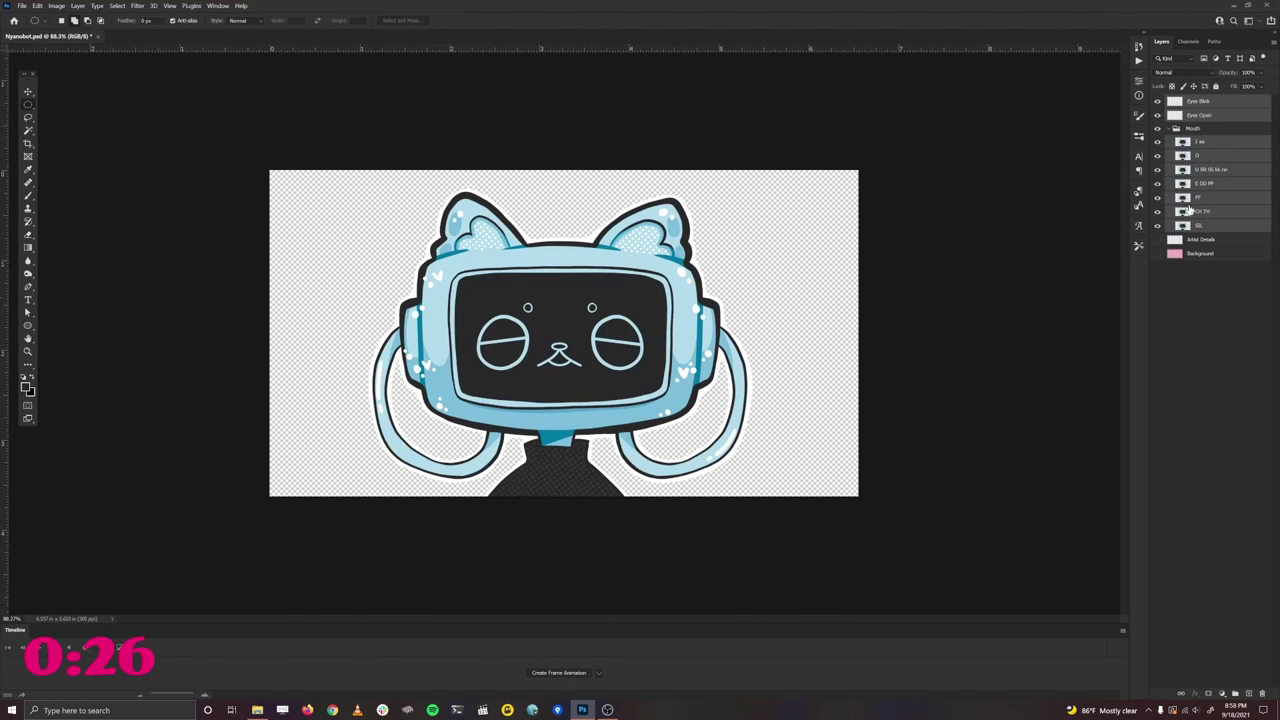
pyautogui.click(1215, 147)
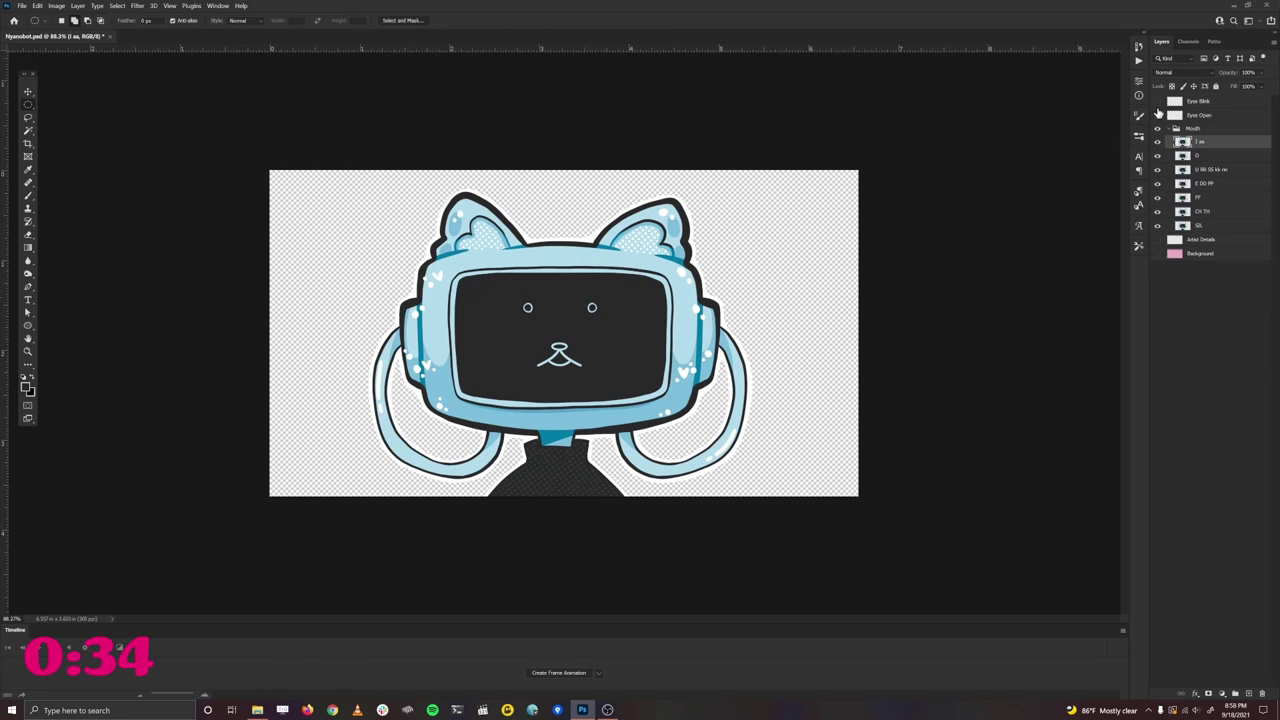
pyautogui.click(1196, 102)
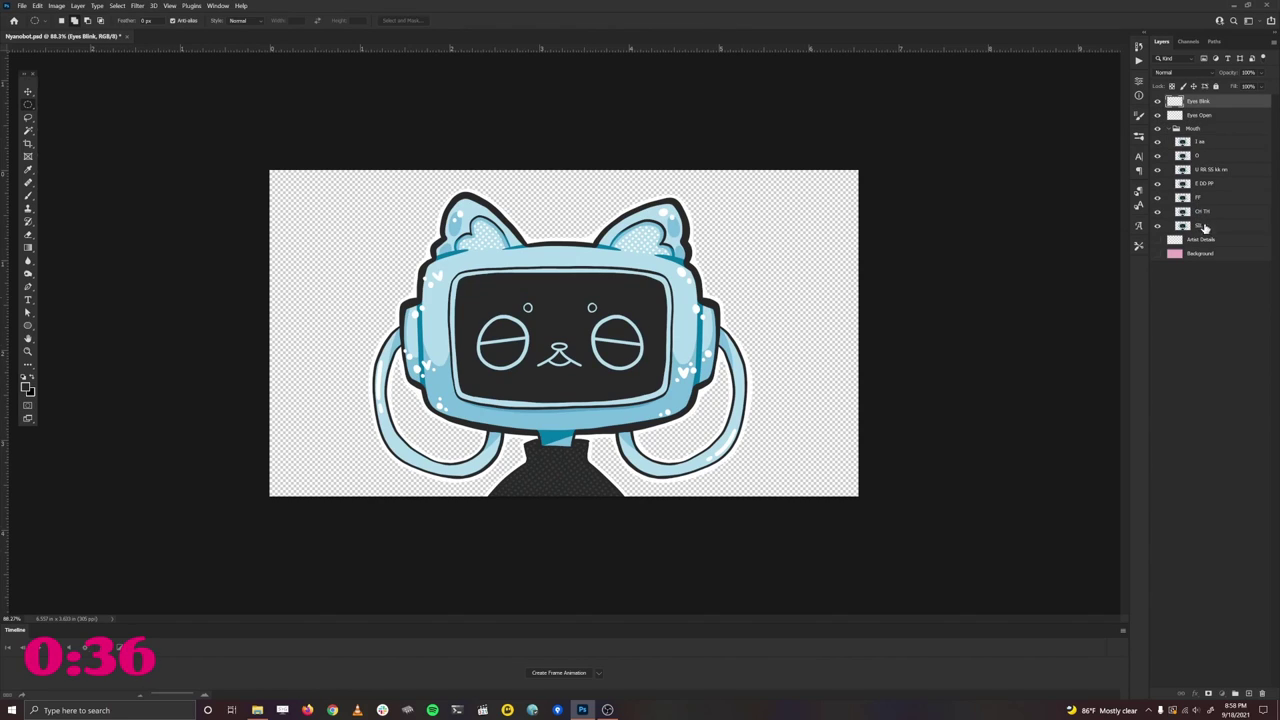
pyautogui.keyDown('shift'); pyautogui.click(1203, 228); pyautogui.keyUp('shift')
# Export the selected layers with Quick Export as PNG into the images folder of My New Character
pyautogui.rightClick(1207, 163)
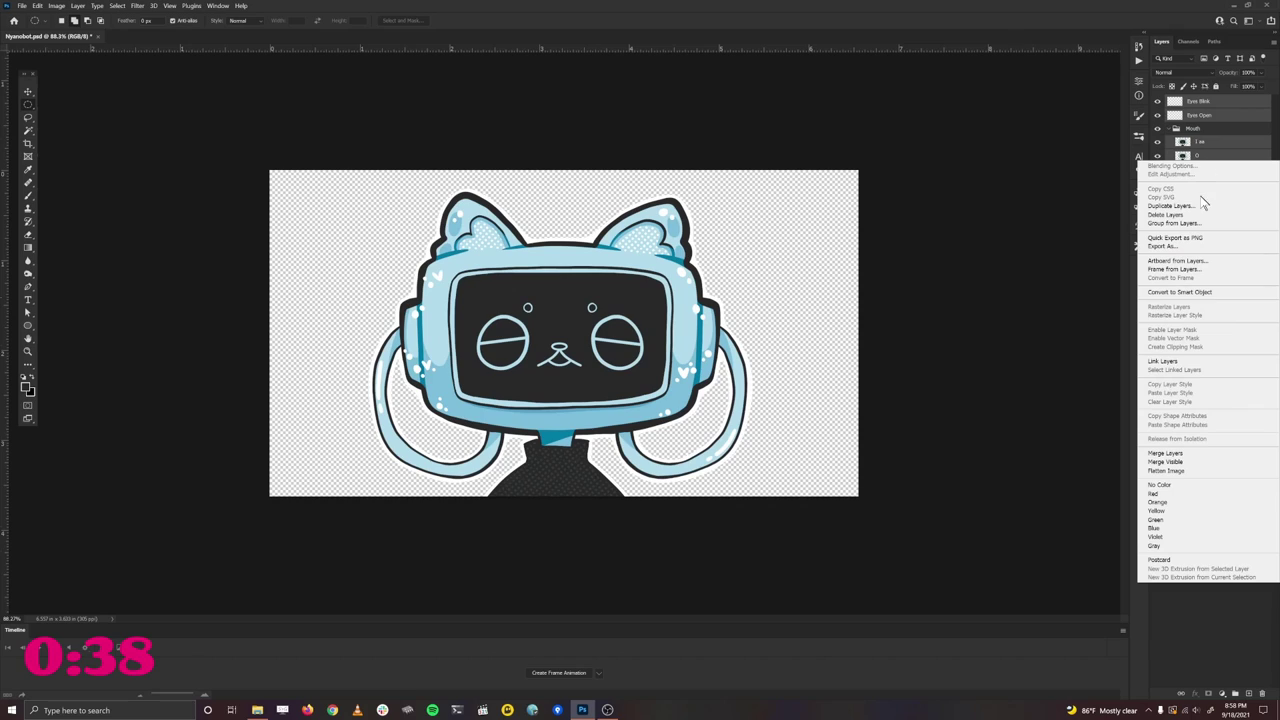
pyautogui.click(1205, 238)
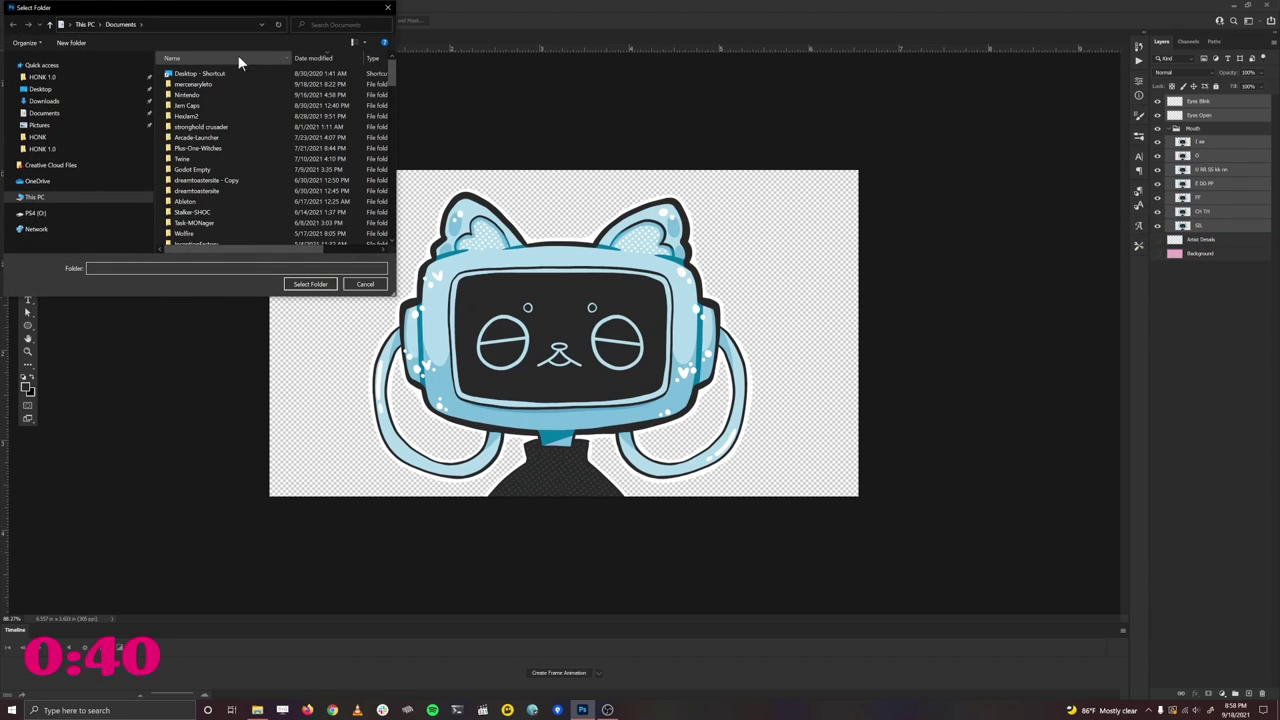
pyautogui.press('Return')
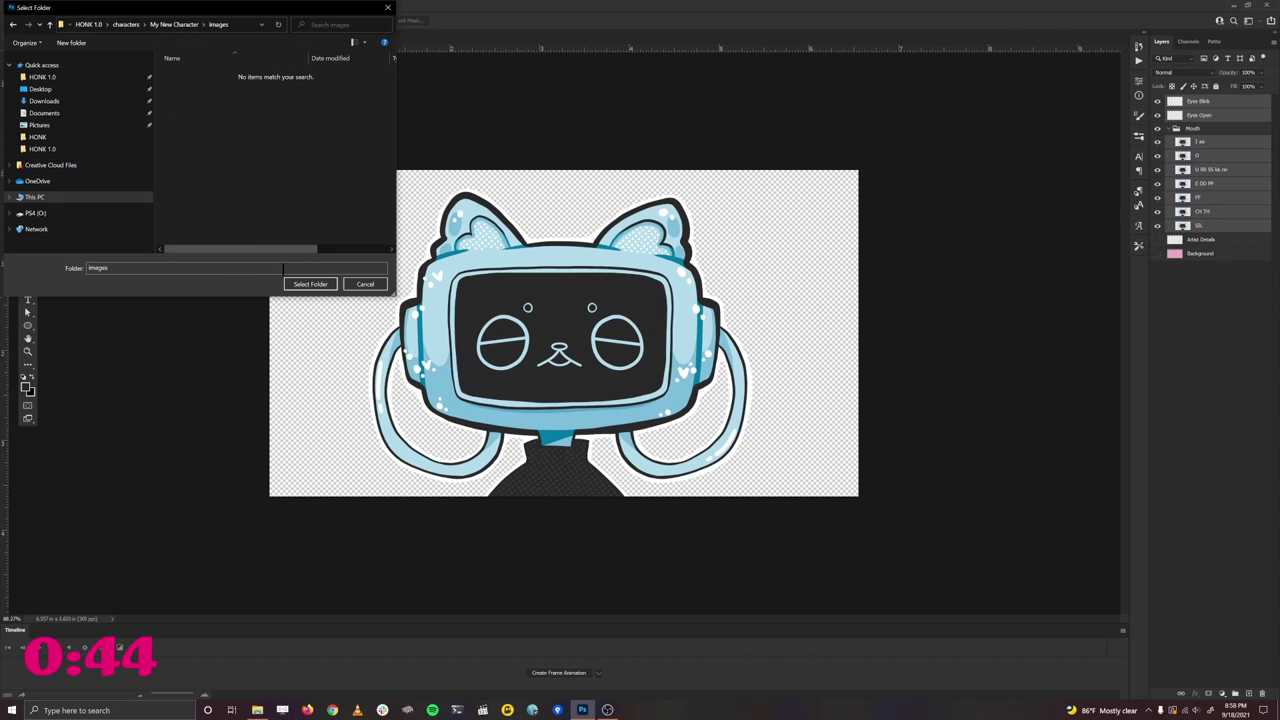
pyautogui.click(310, 284)
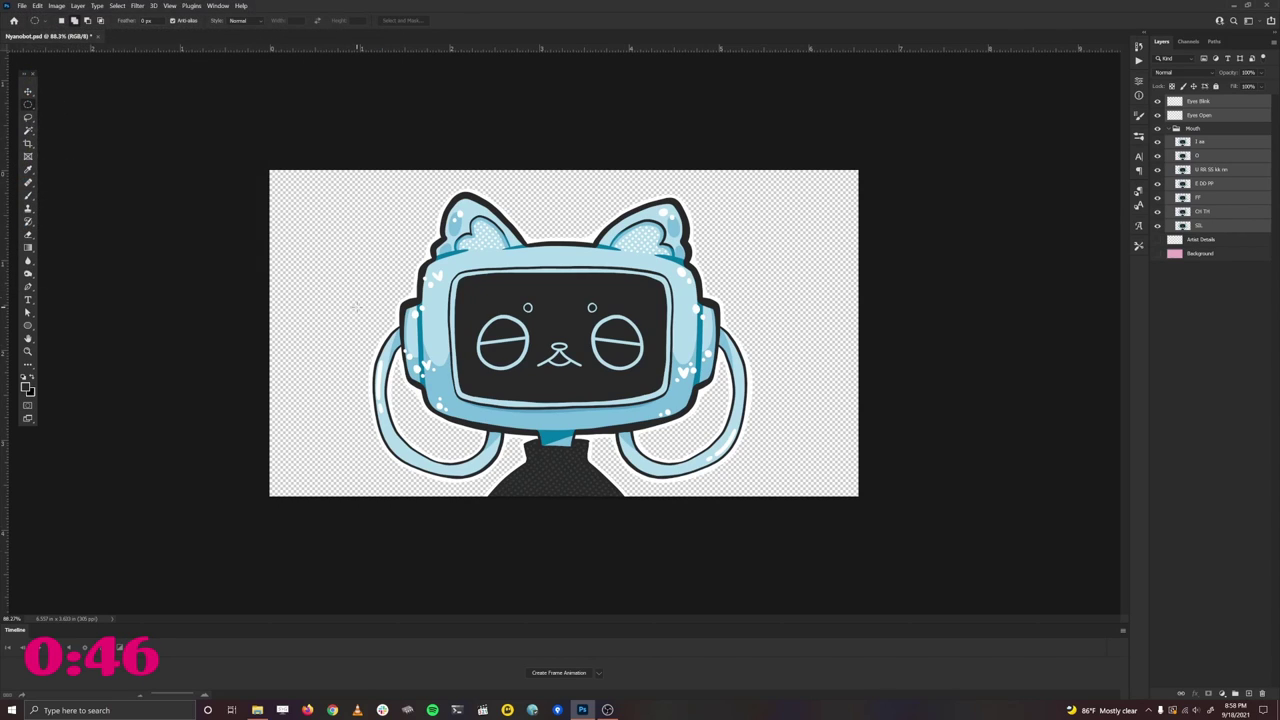
# Switch back to File Explorer, return to the HONK 1.0 folder and launch HONK.exe
pyautogui.hotkey('alt', 'Tab')
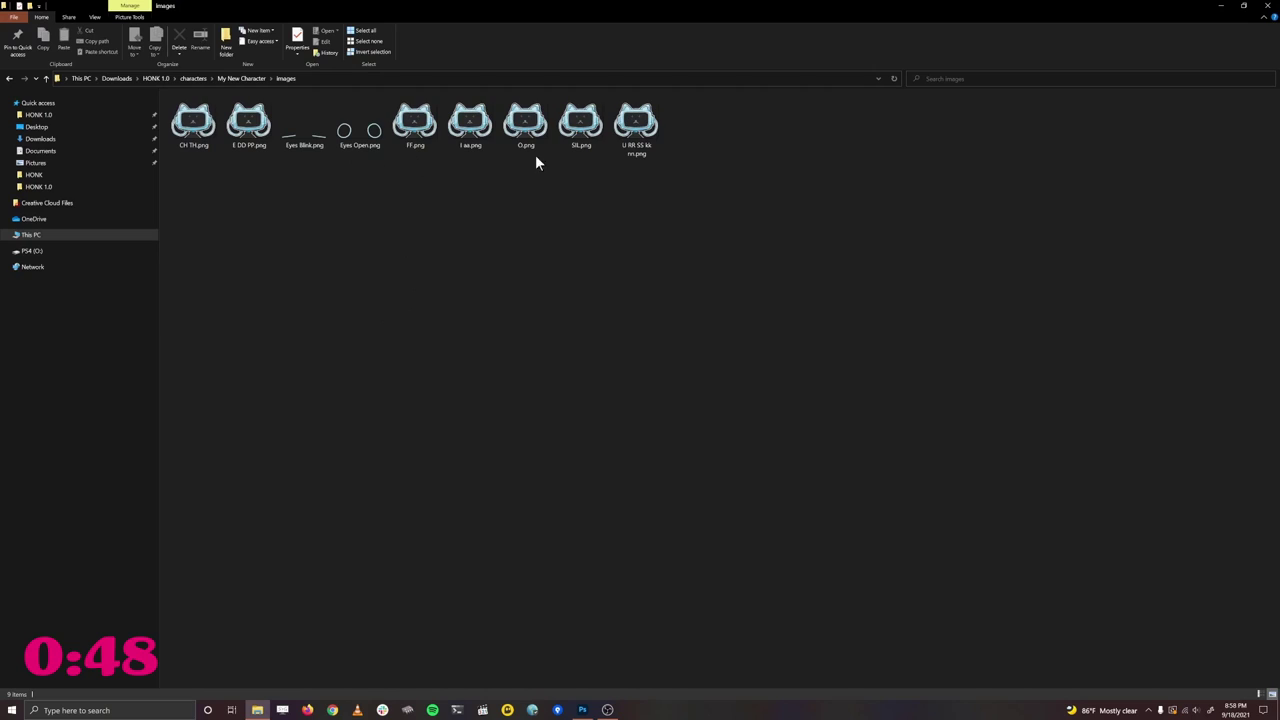
pyautogui.click(232, 78)
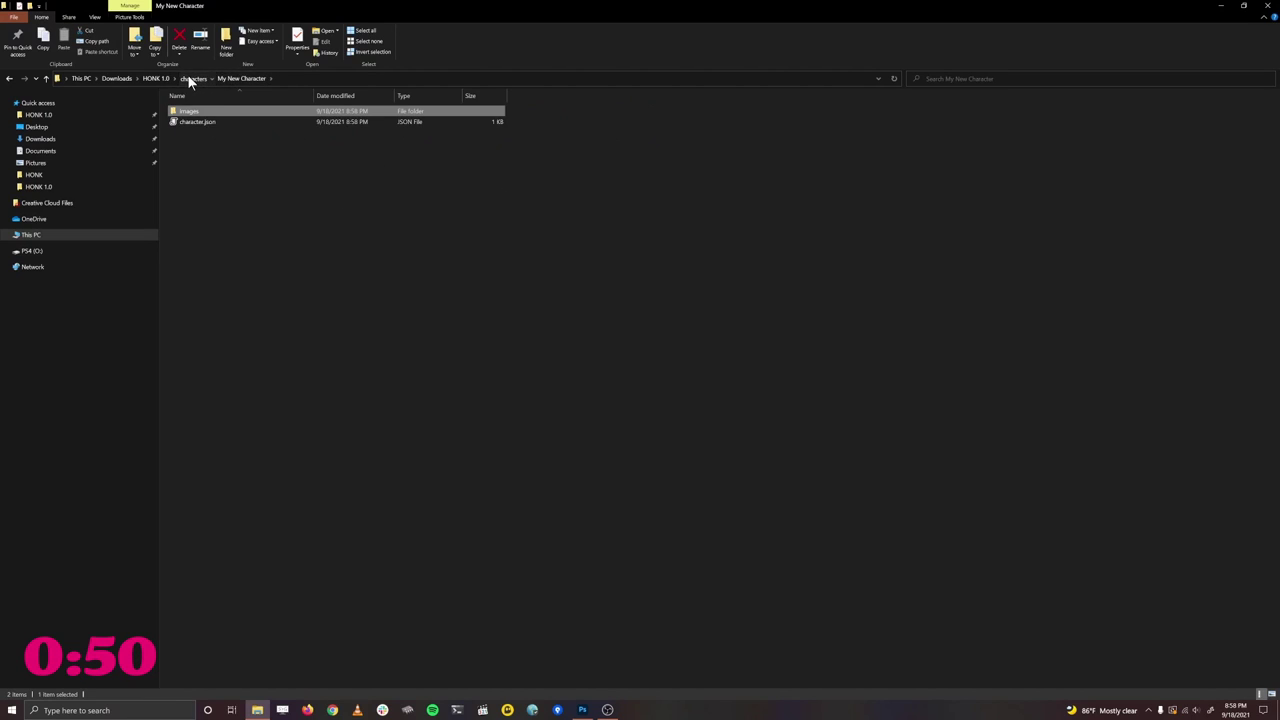
pyautogui.click(193, 78)
pyautogui.click(155, 78)
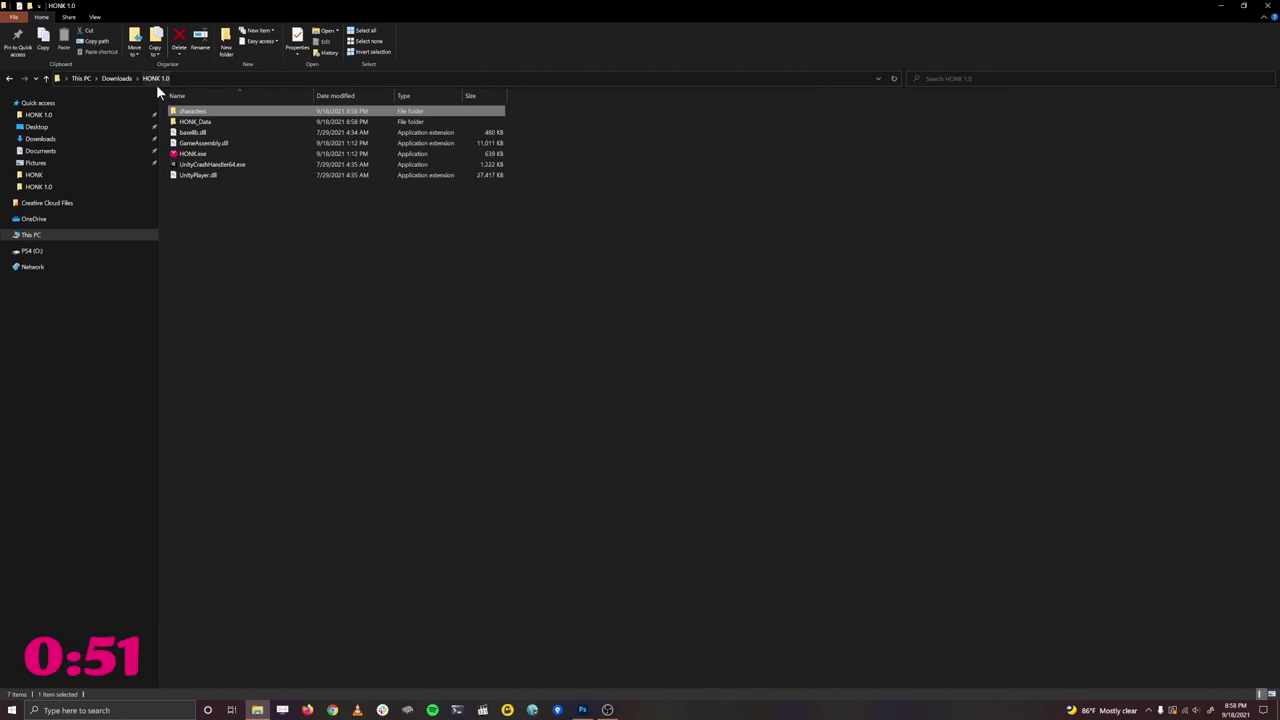
pyautogui.doubleClick(209, 155)
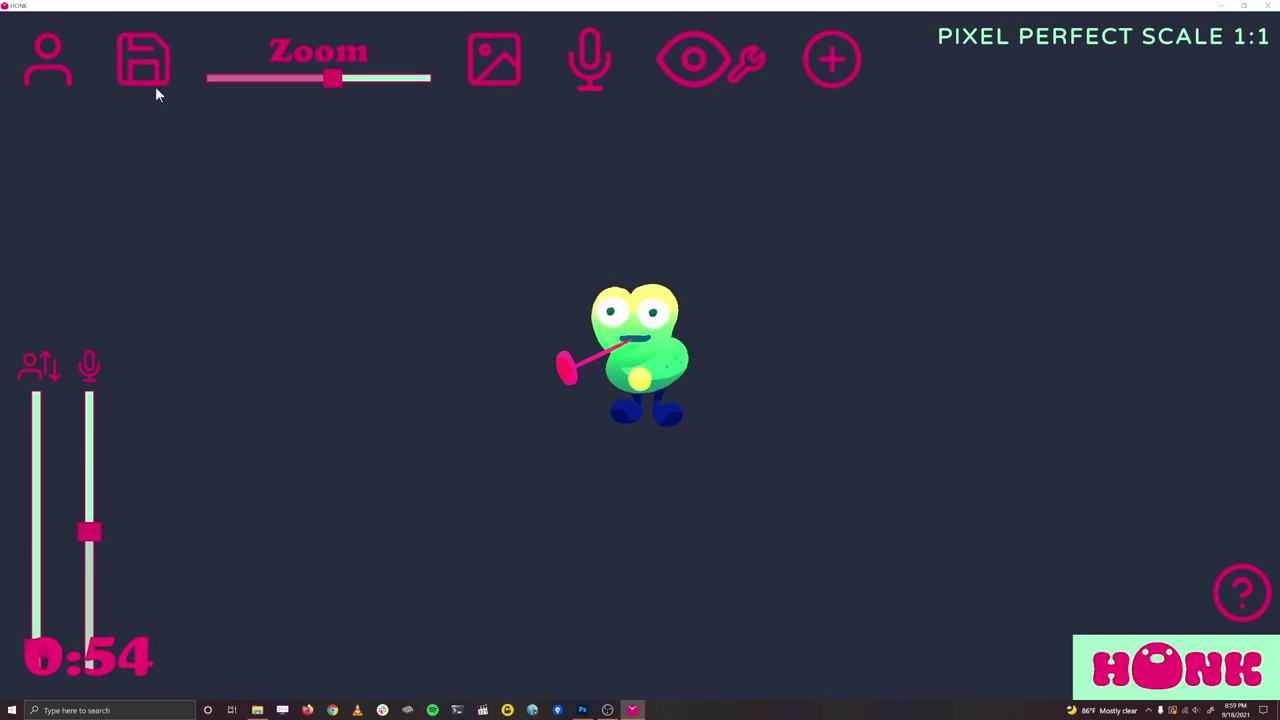
# Load My New Character in HONK and set the zoom to a scale of about 1795
pyautogui.click(78, 61)
pyautogui.scroll(-2, 122, 137)
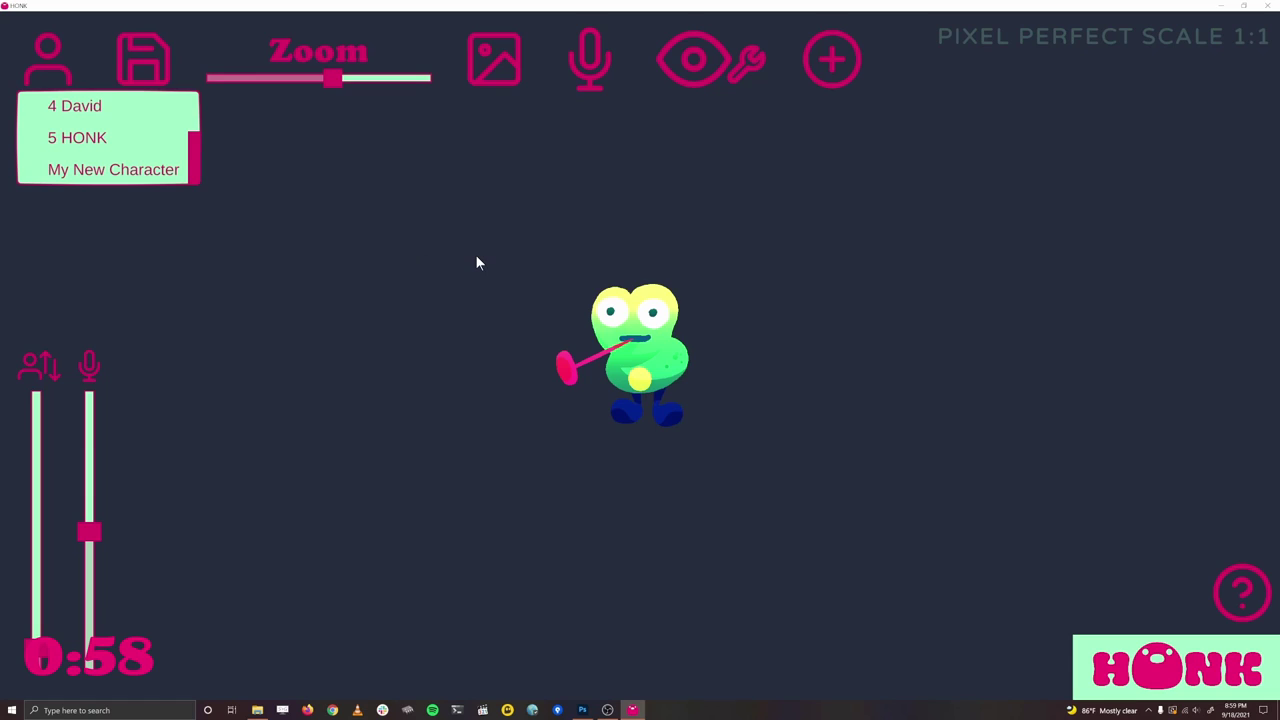
pyautogui.moveTo(219, 80); pyautogui.dragTo(363, 87)
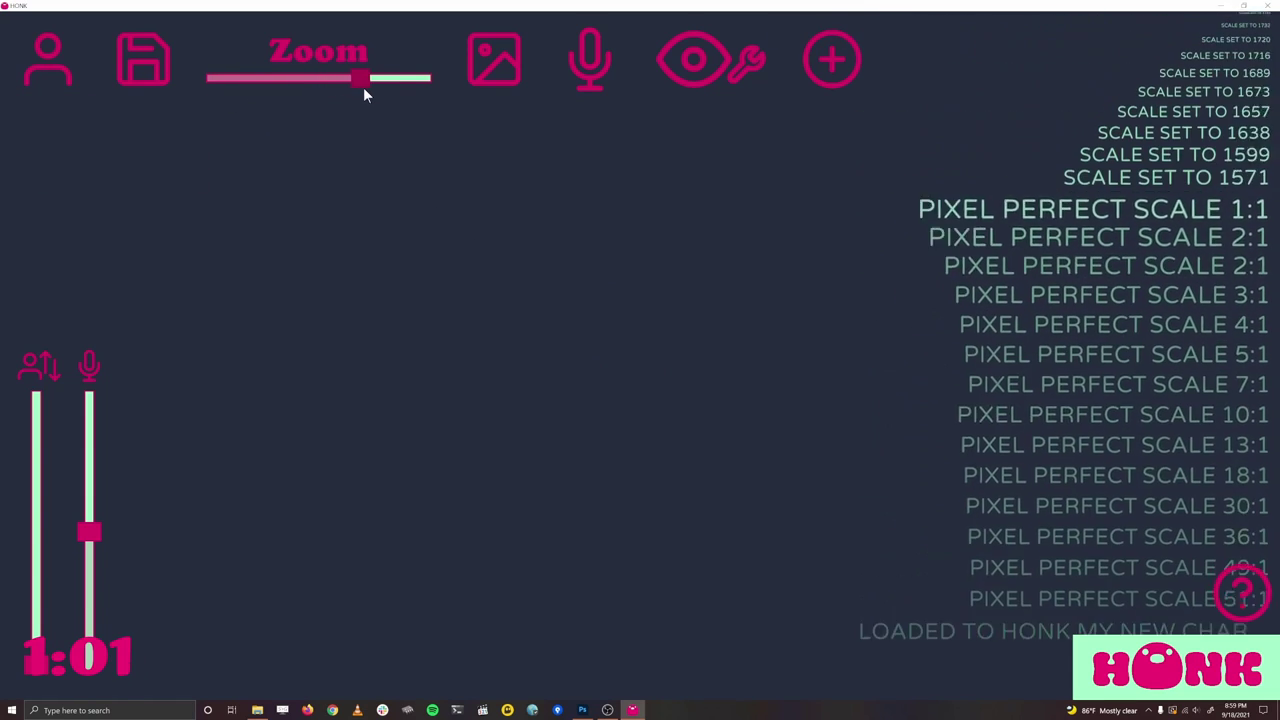
# Add SIL.png and Eyes Open.png as new elements, placing the eyes on layer 1
pyautogui.click(823, 87)
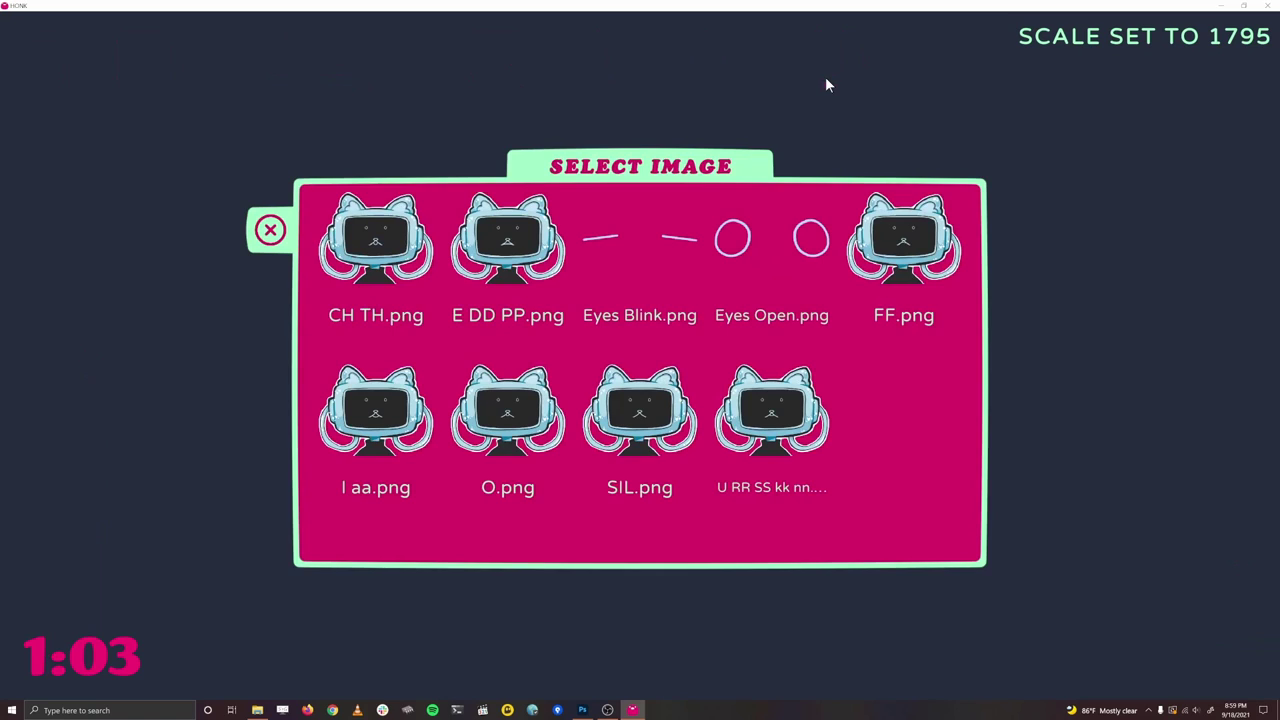
pyautogui.click(623, 397)
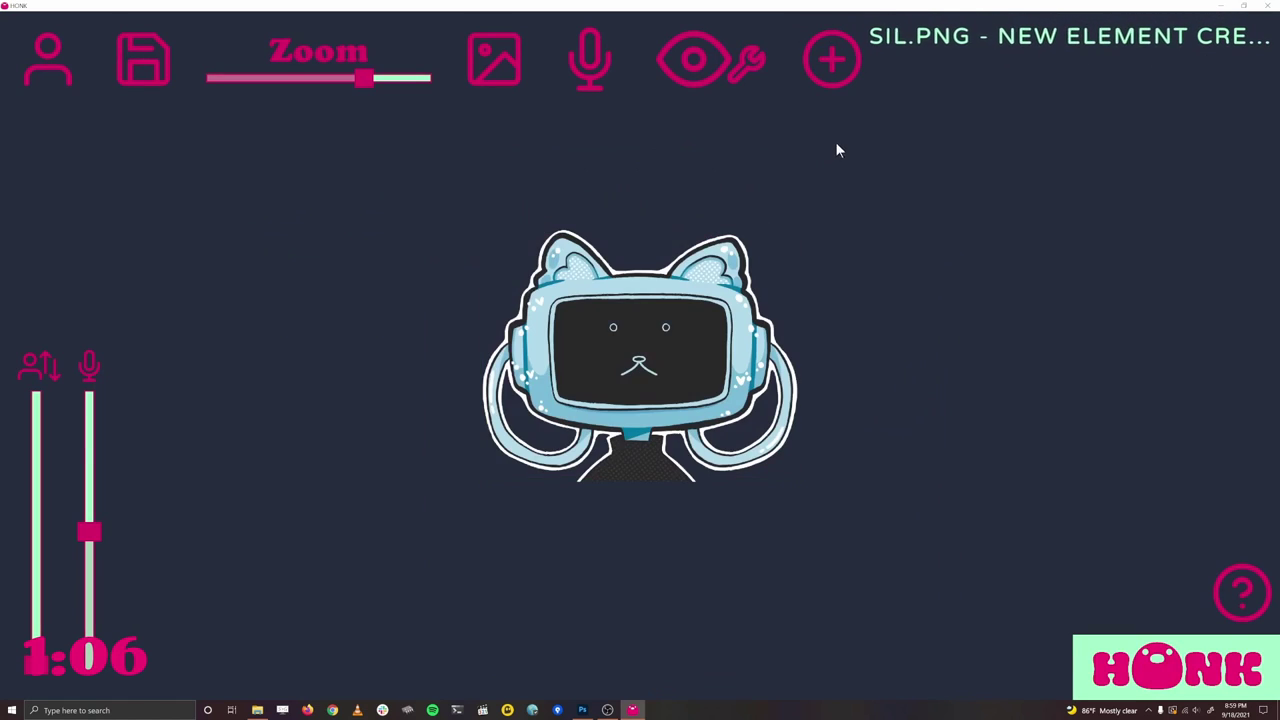
pyautogui.click(840, 70)
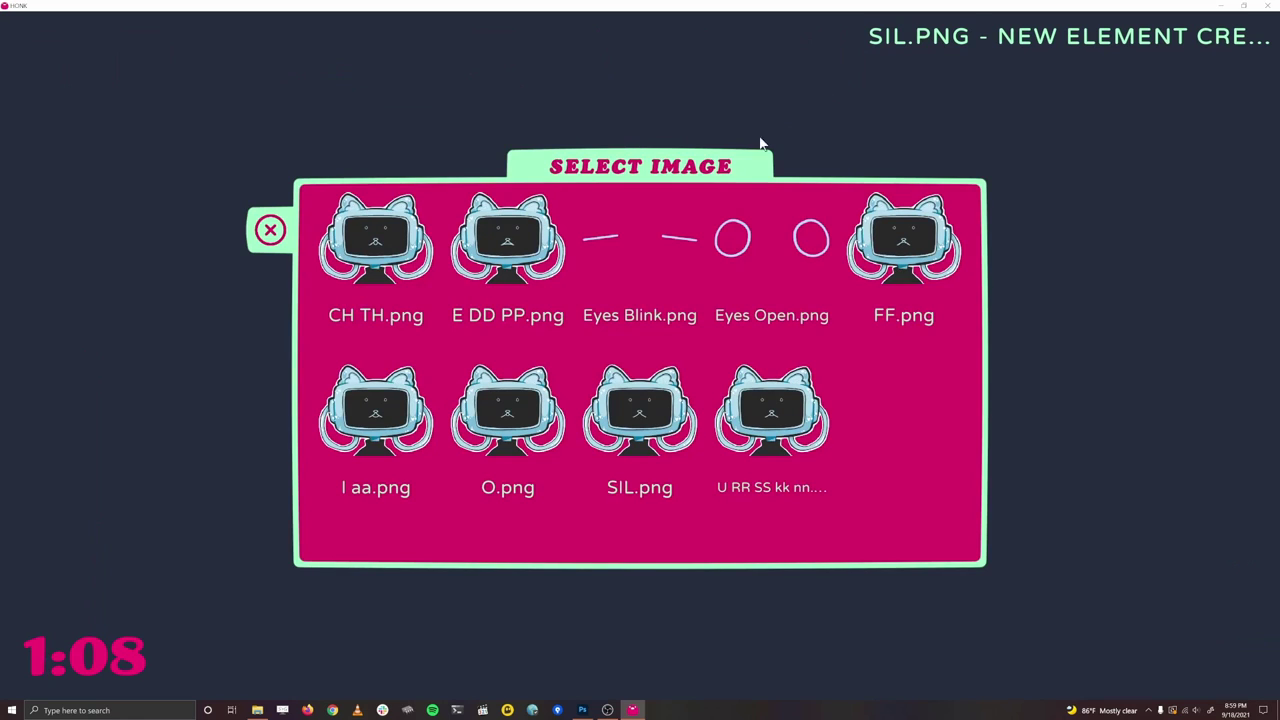
pyautogui.click(776, 230)
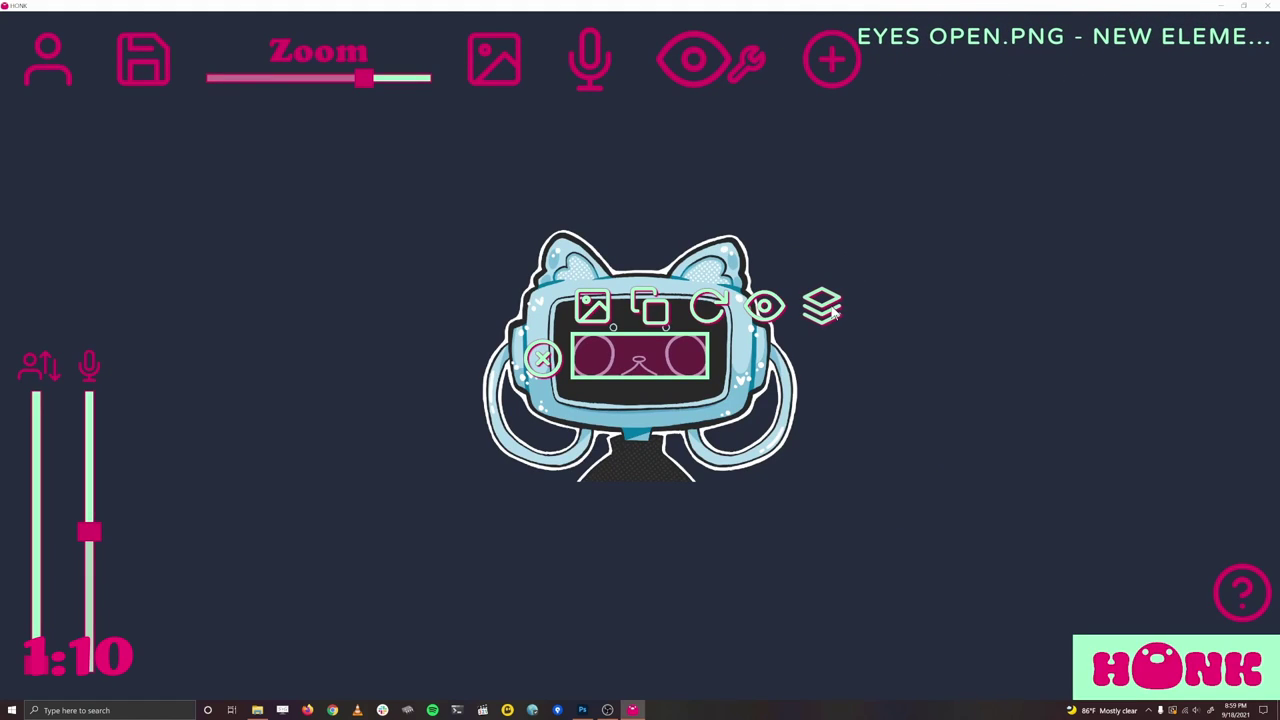
pyautogui.click(833, 312)
pyautogui.click(860, 240)
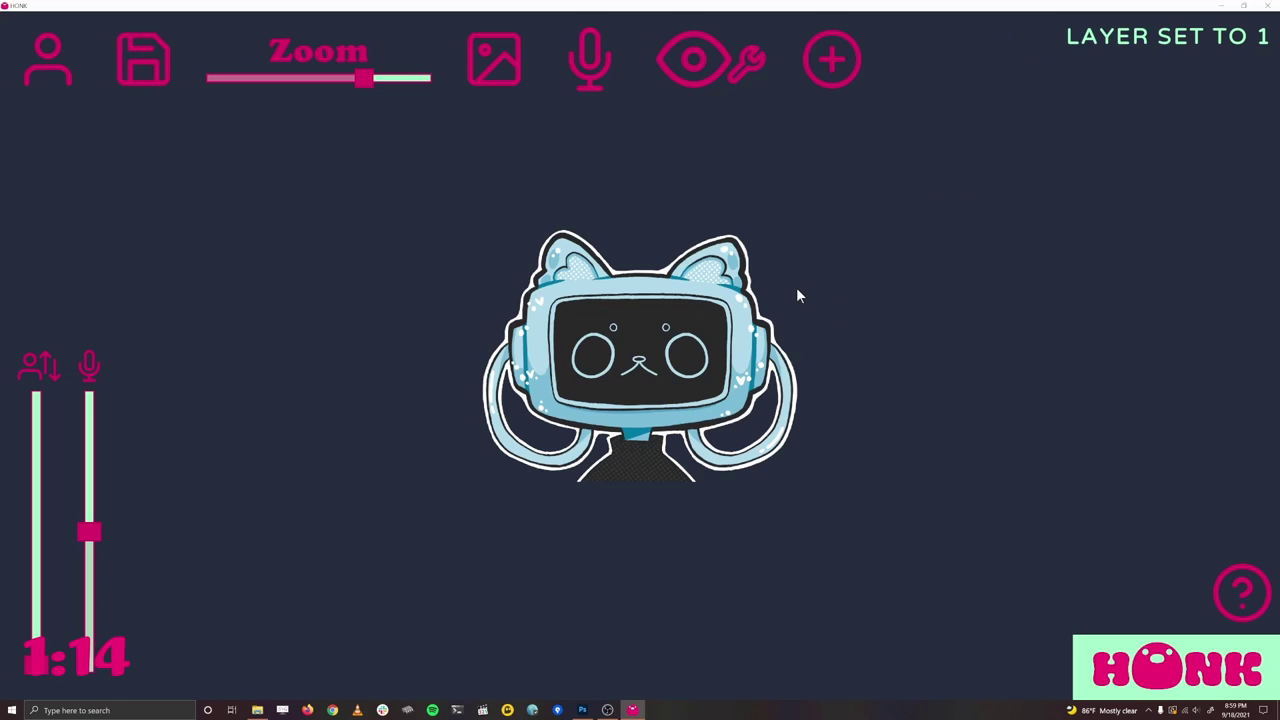
# Assign U RR SS kk nn.png to the head element's U speech sprite and O.png to its O speech sprite
pyautogui.moveTo(742, 278)
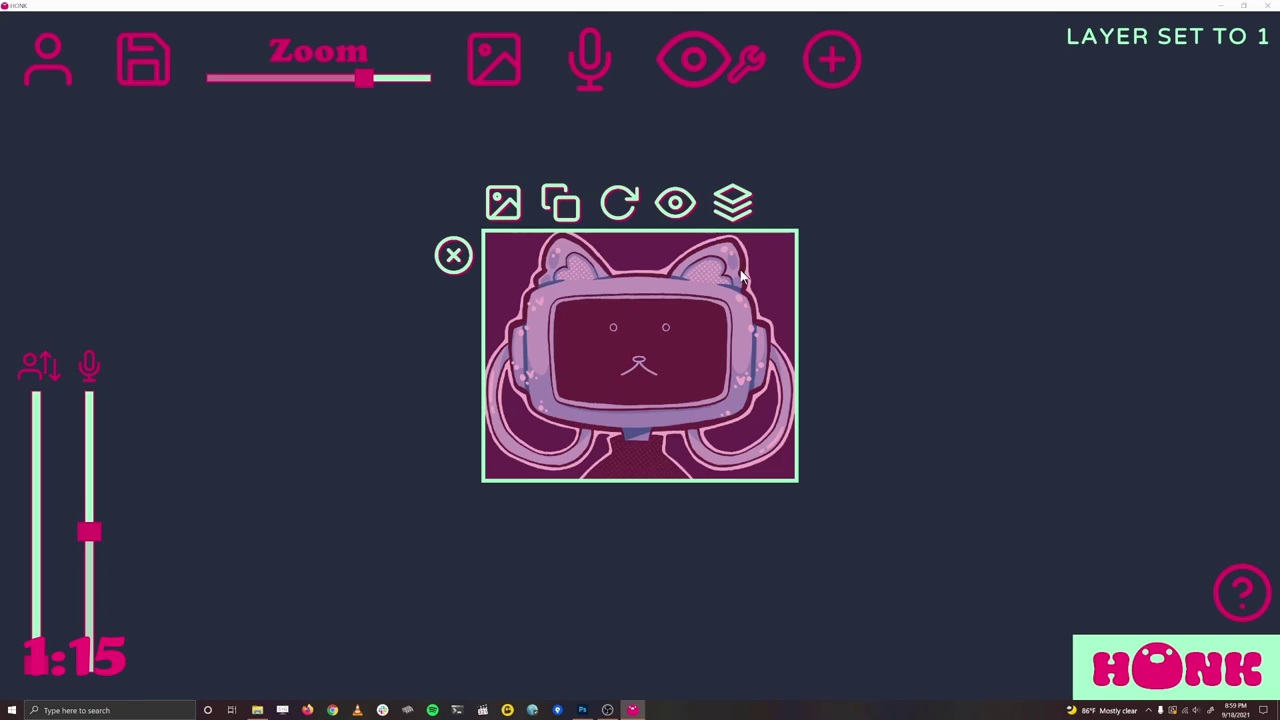
pyautogui.click(505, 204)
pyautogui.scroll(-9, 722, 326)
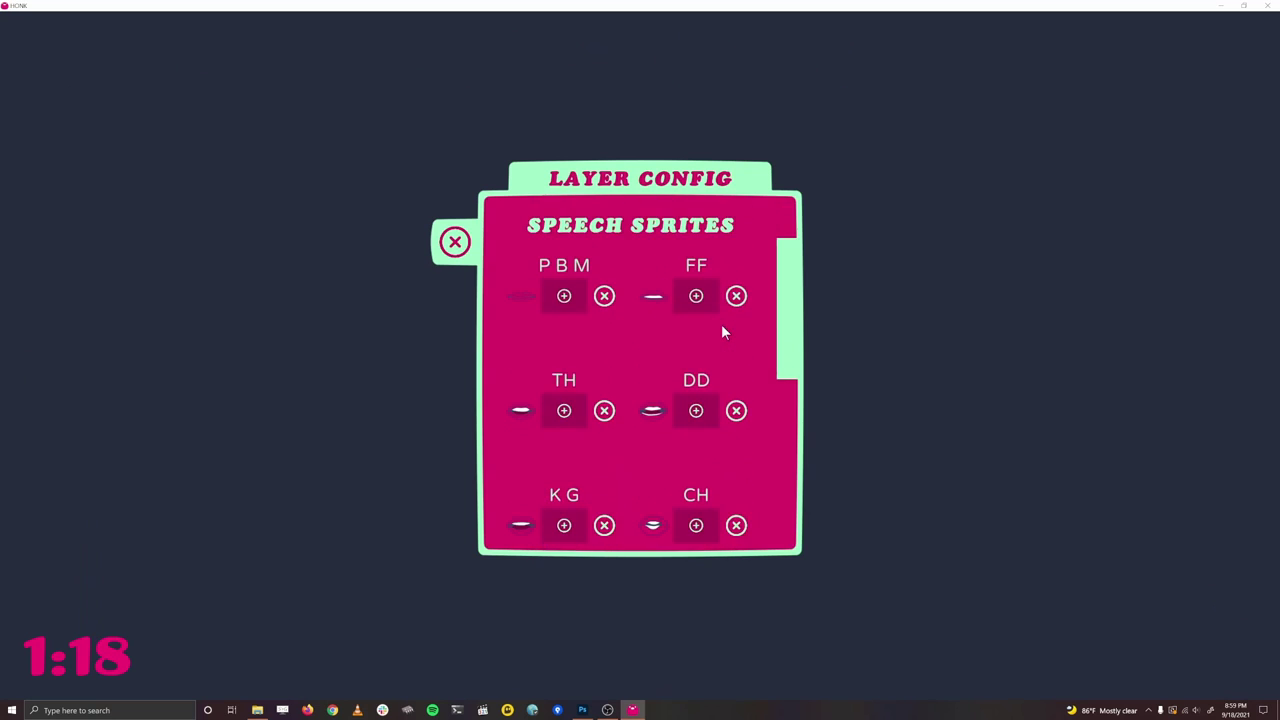
pyautogui.scroll(-5, 725, 335)
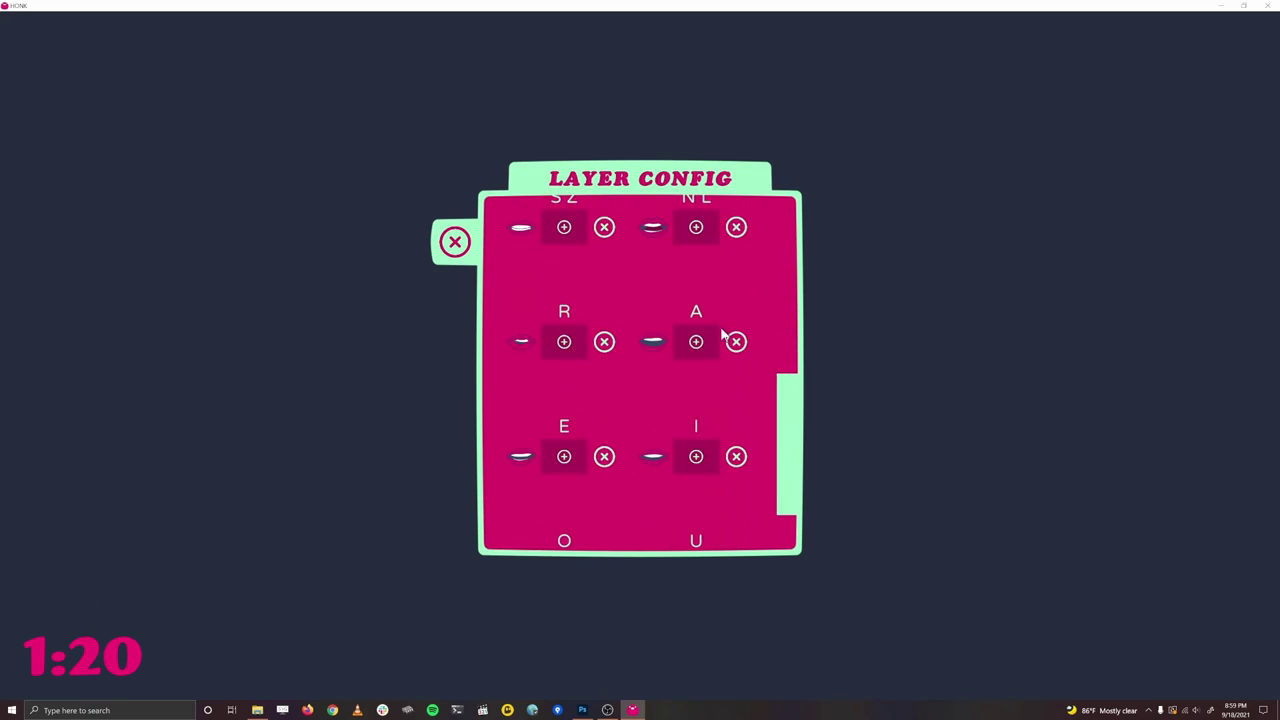
pyautogui.click(696, 451)
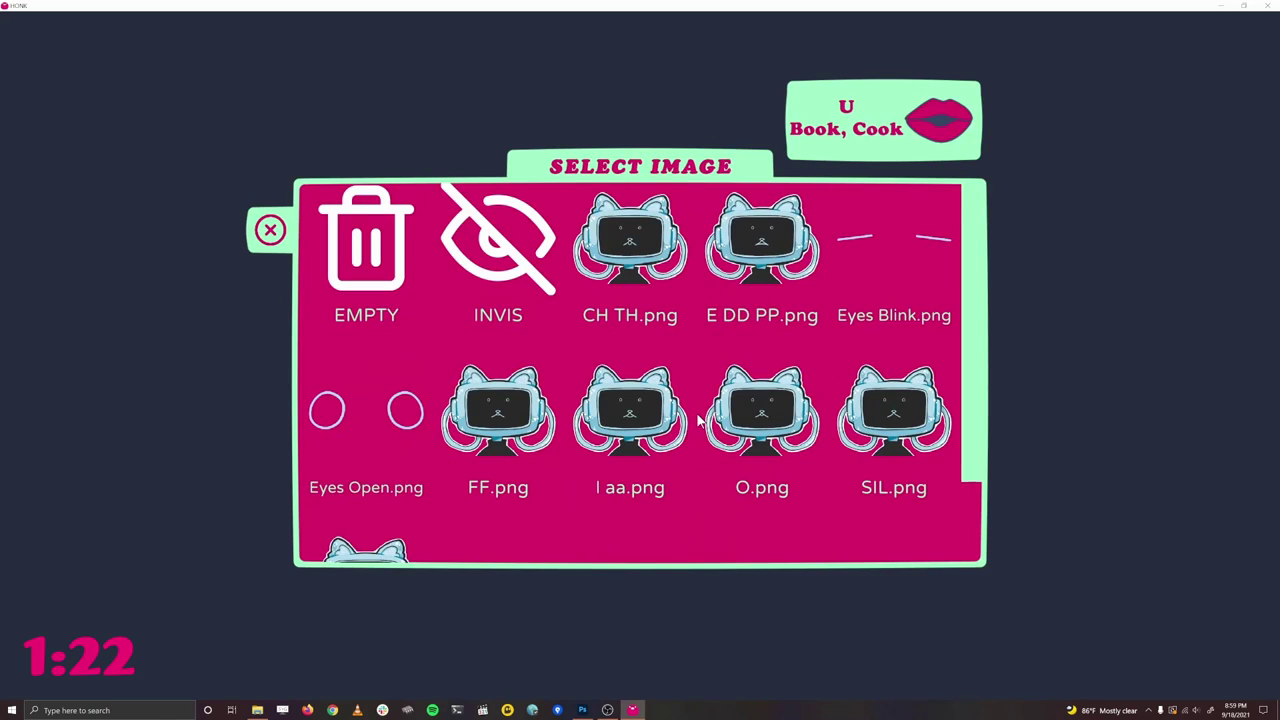
pyautogui.scroll(-3, 696, 412)
pyautogui.click(358, 468)
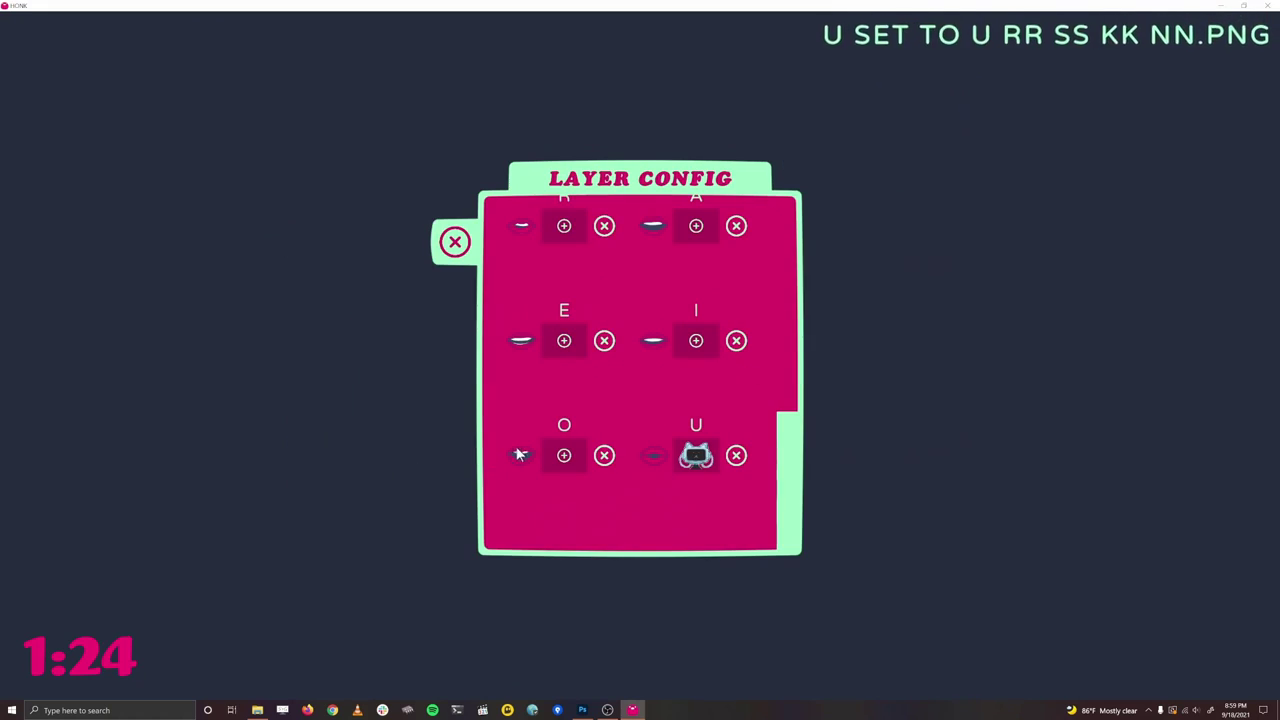
pyautogui.click(564, 455)
pyautogui.click(752, 300)
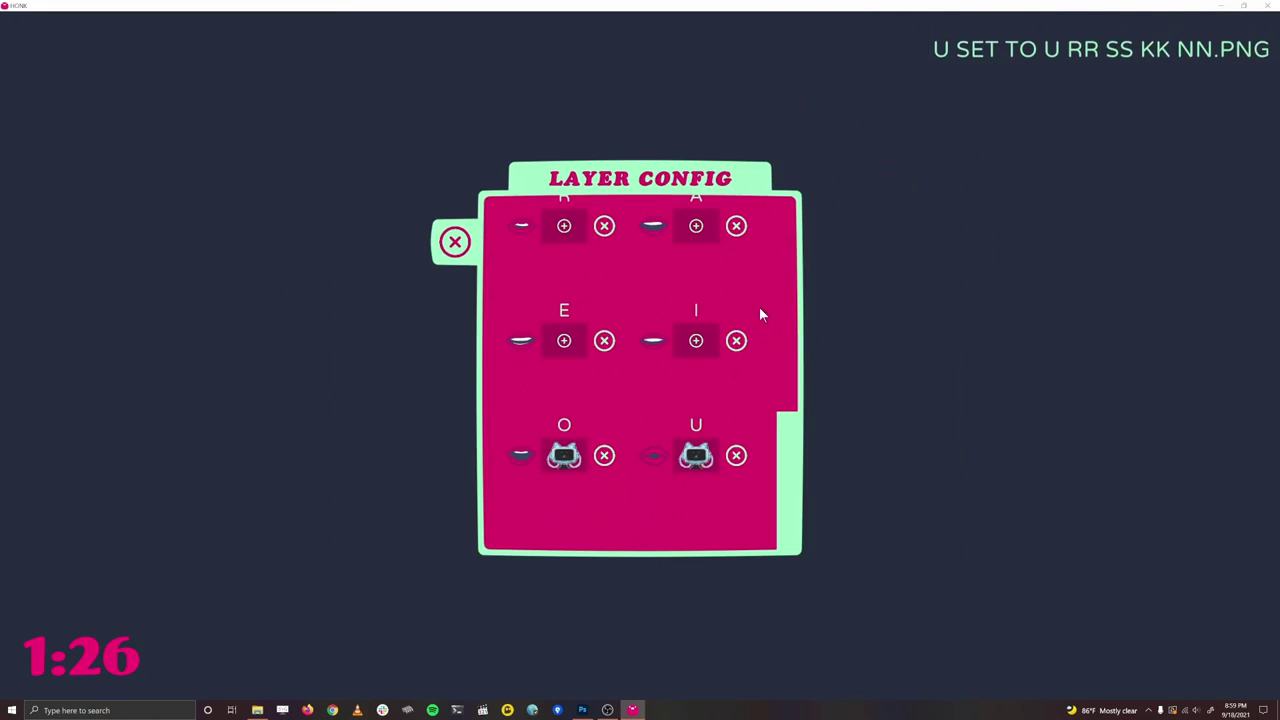
# Assign I aa.png to the head element's I speech sprite and E DD PP.png to its E speech sprite
pyautogui.scroll(2, 700, 345)
pyautogui.click(676, 410)
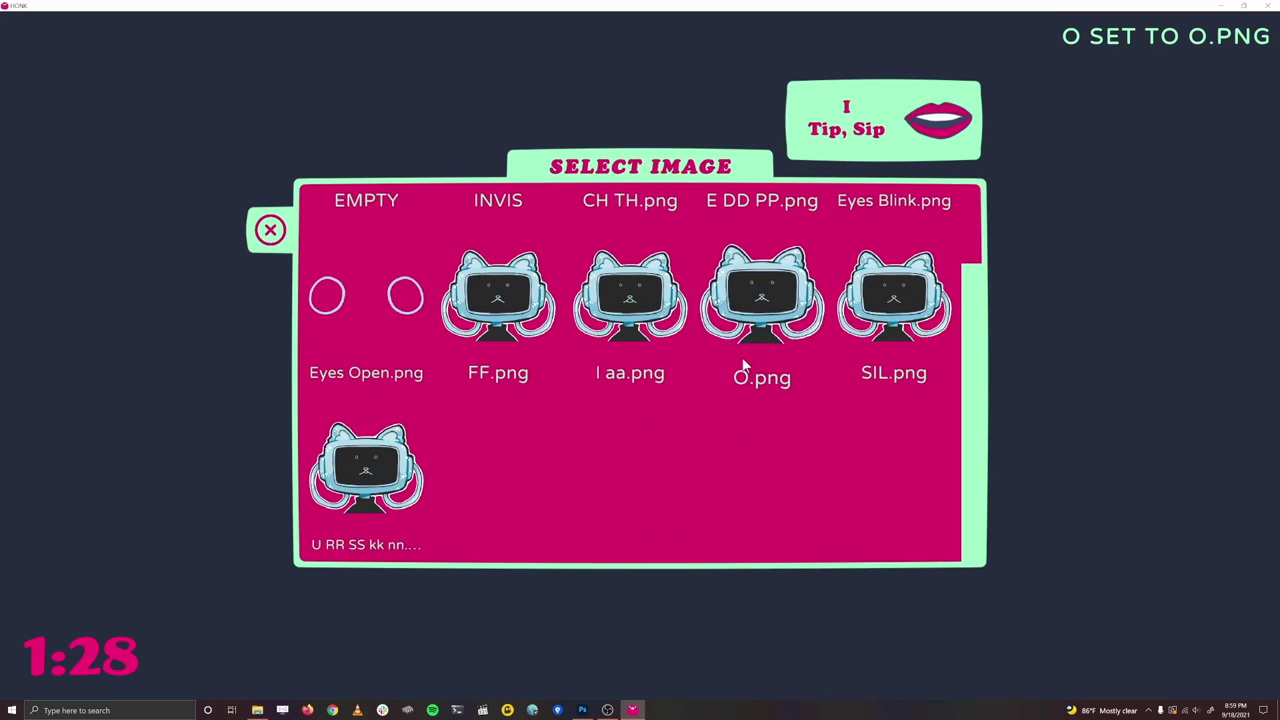
pyautogui.click(630, 298)
pyautogui.click(564, 423)
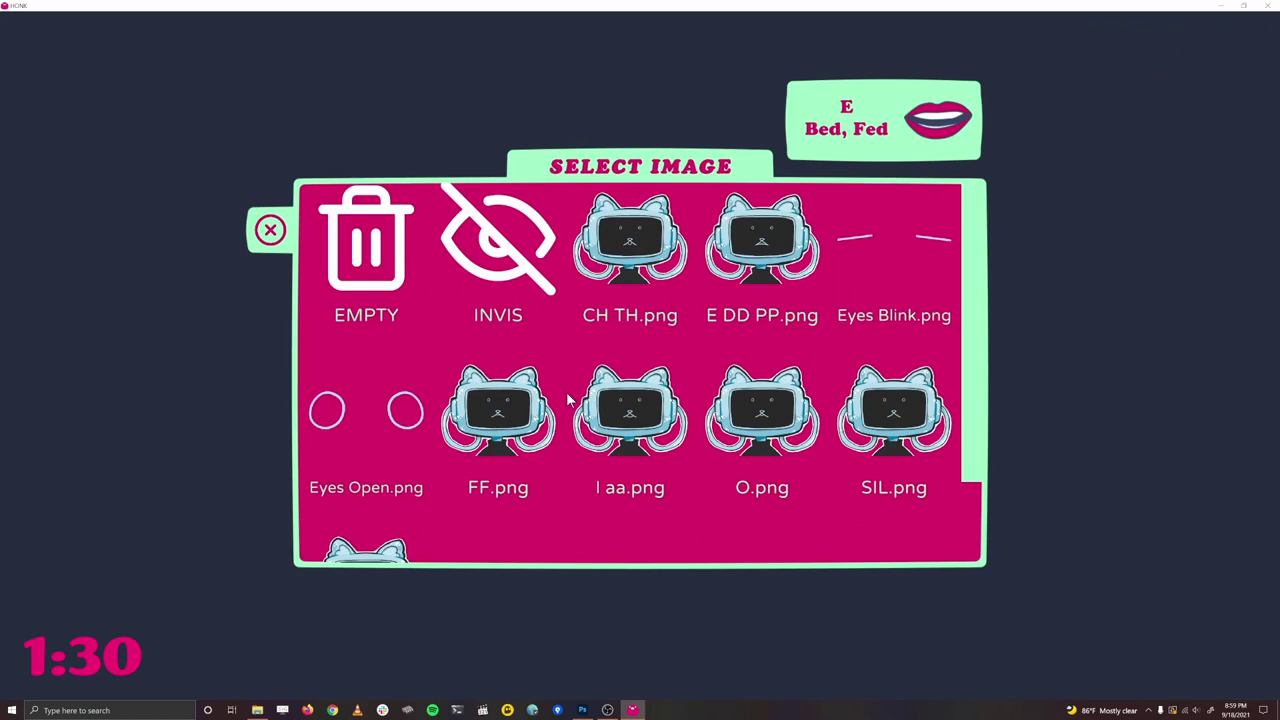
pyautogui.click(756, 243)
# Assign U RR SS kk nn.png to the head element's R speech sprite
pyautogui.scroll(2, 705, 305)
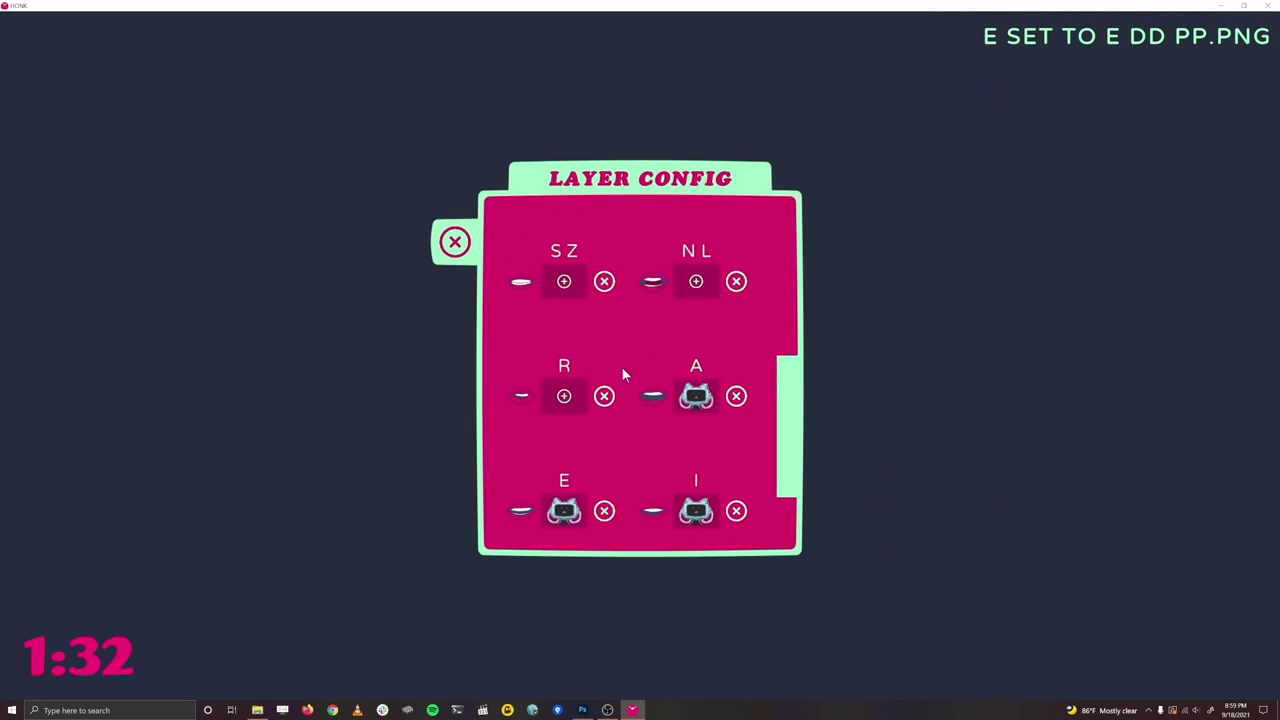
pyautogui.click(564, 397)
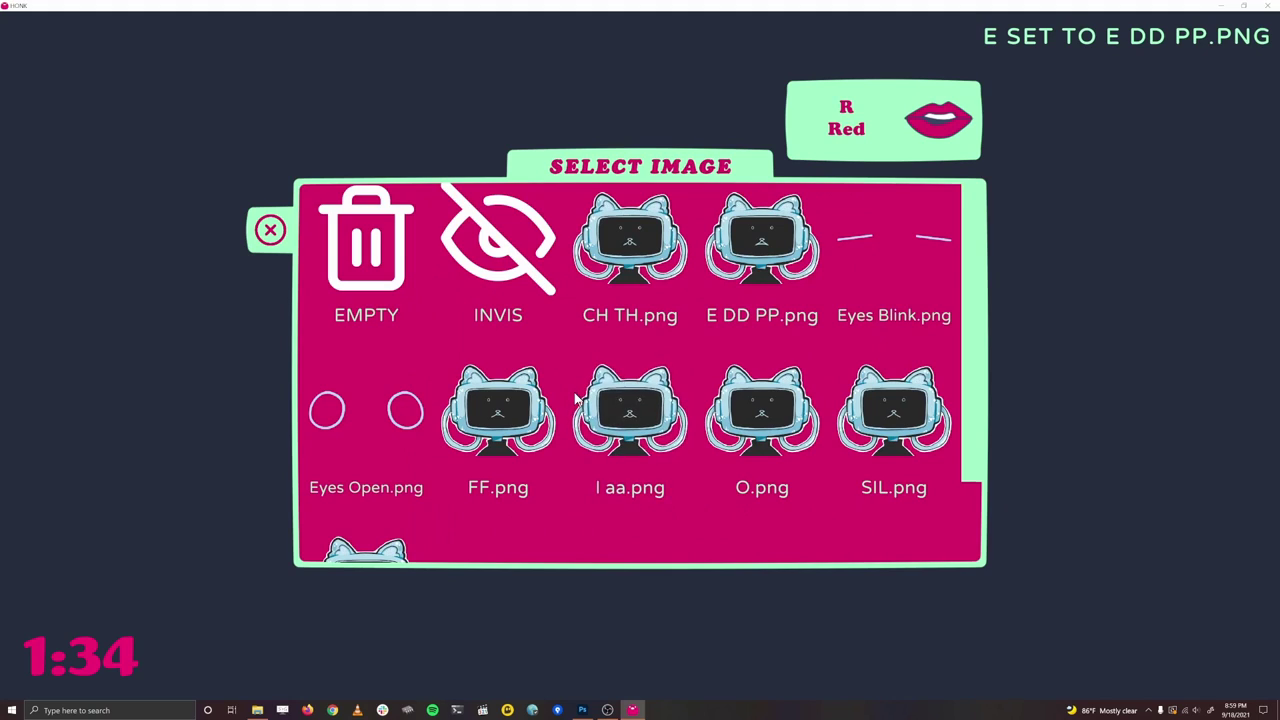
pyautogui.scroll(-2, 575, 397)
pyautogui.click(395, 445)
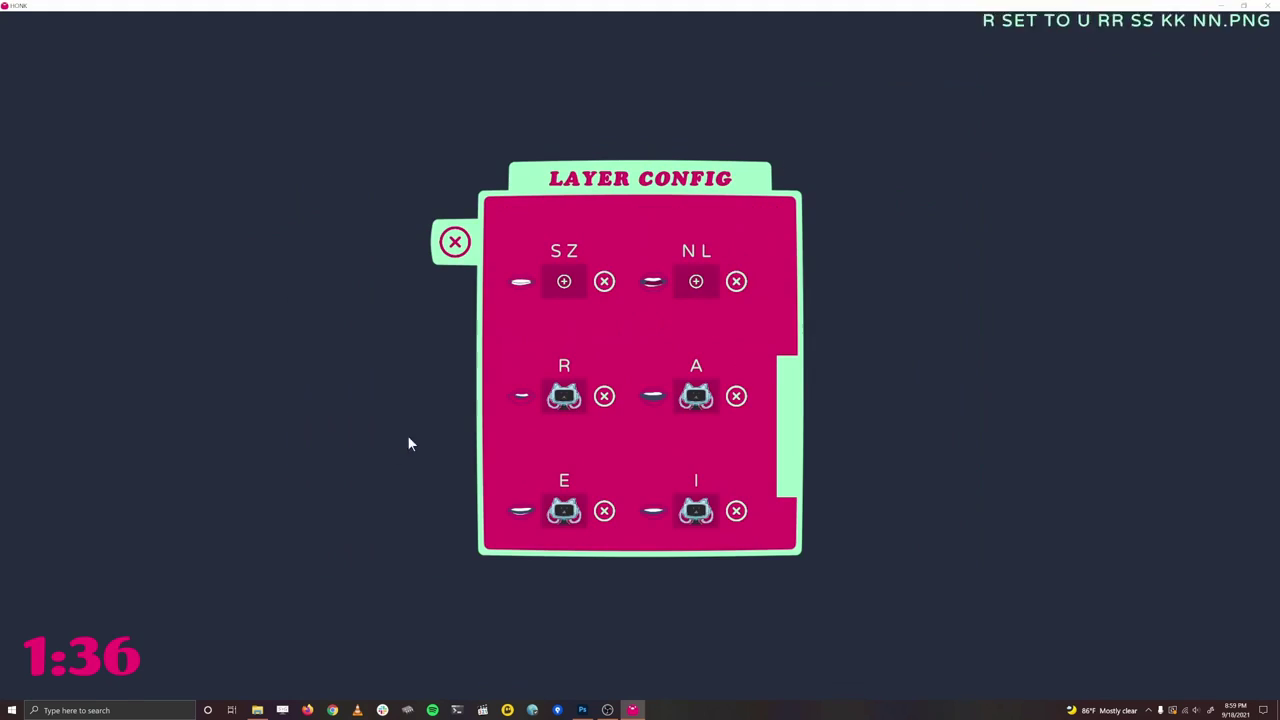
# Assign E DD PP.png to both the N L and S Z speech sprites of the head element
pyautogui.click(688, 283)
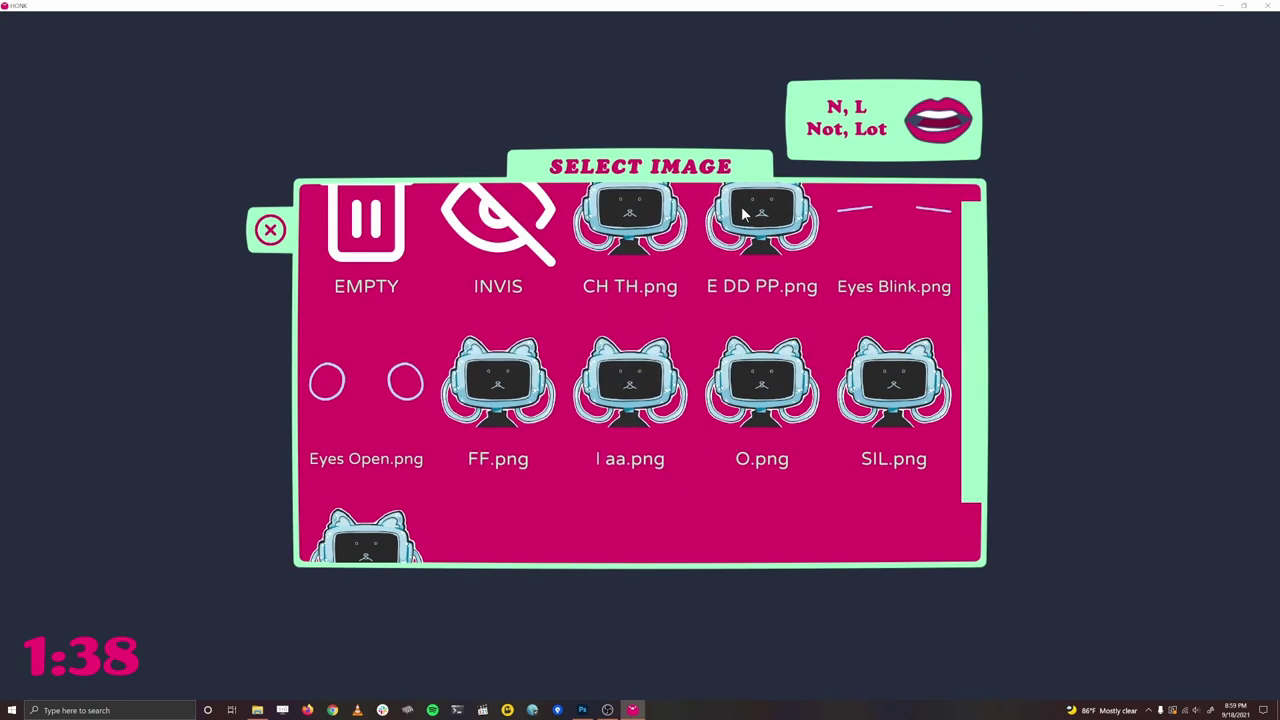
pyautogui.click(741, 206)
pyautogui.click(564, 333)
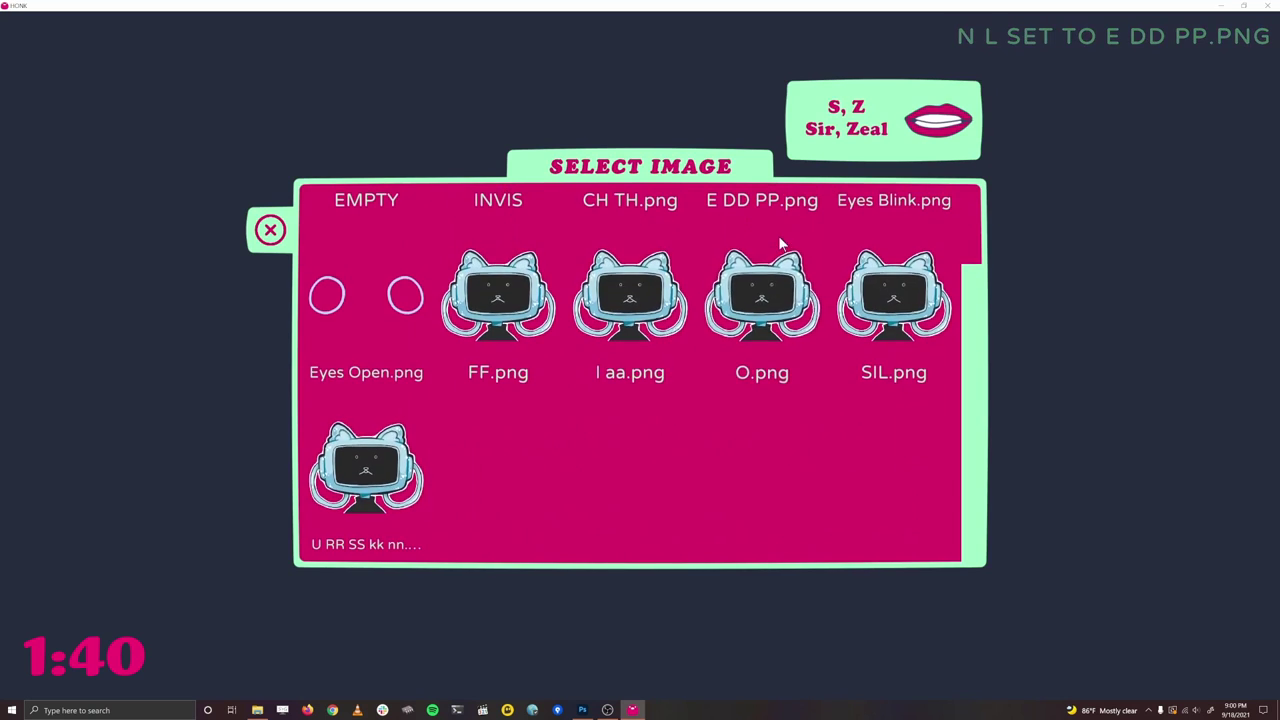
pyautogui.click(750, 222)
# Assign CH TH.png to the head element's CH speech sprite and E DD PP.png to its K G speech sprite
pyautogui.scroll(1, 746, 265)
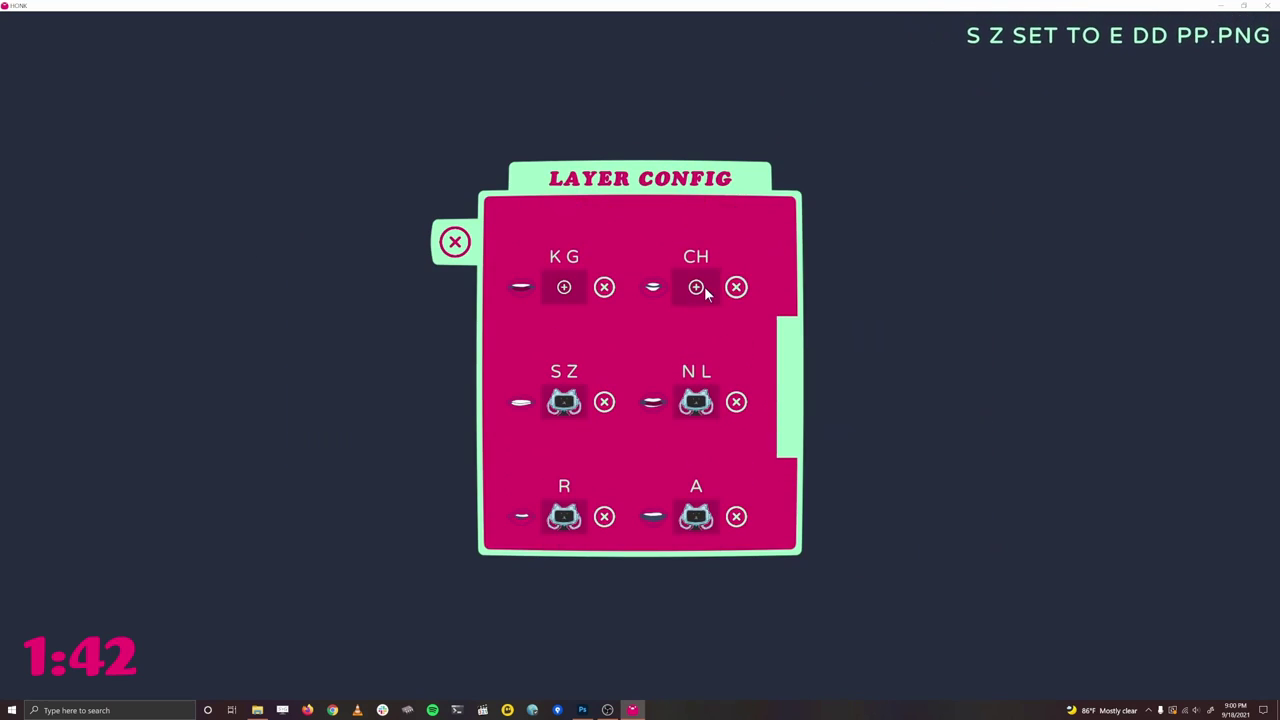
pyautogui.click(698, 287)
pyautogui.click(628, 240)
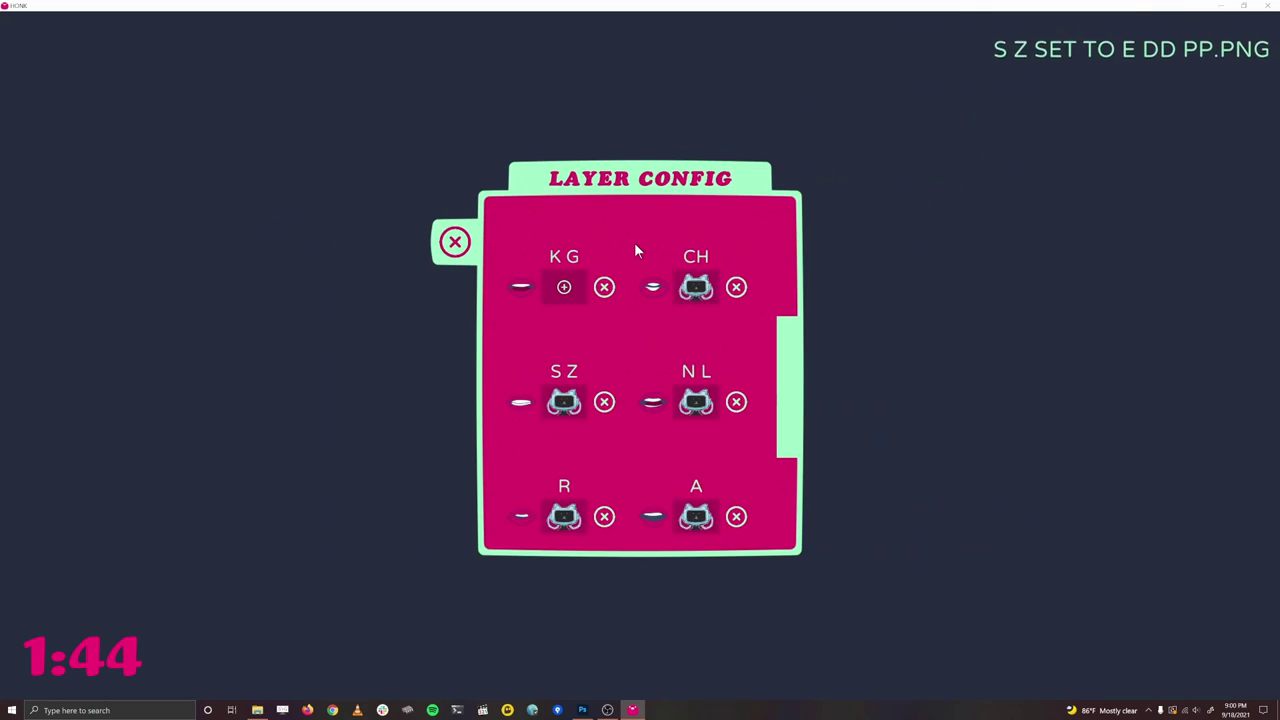
pyautogui.click(562, 287)
pyautogui.click(759, 260)
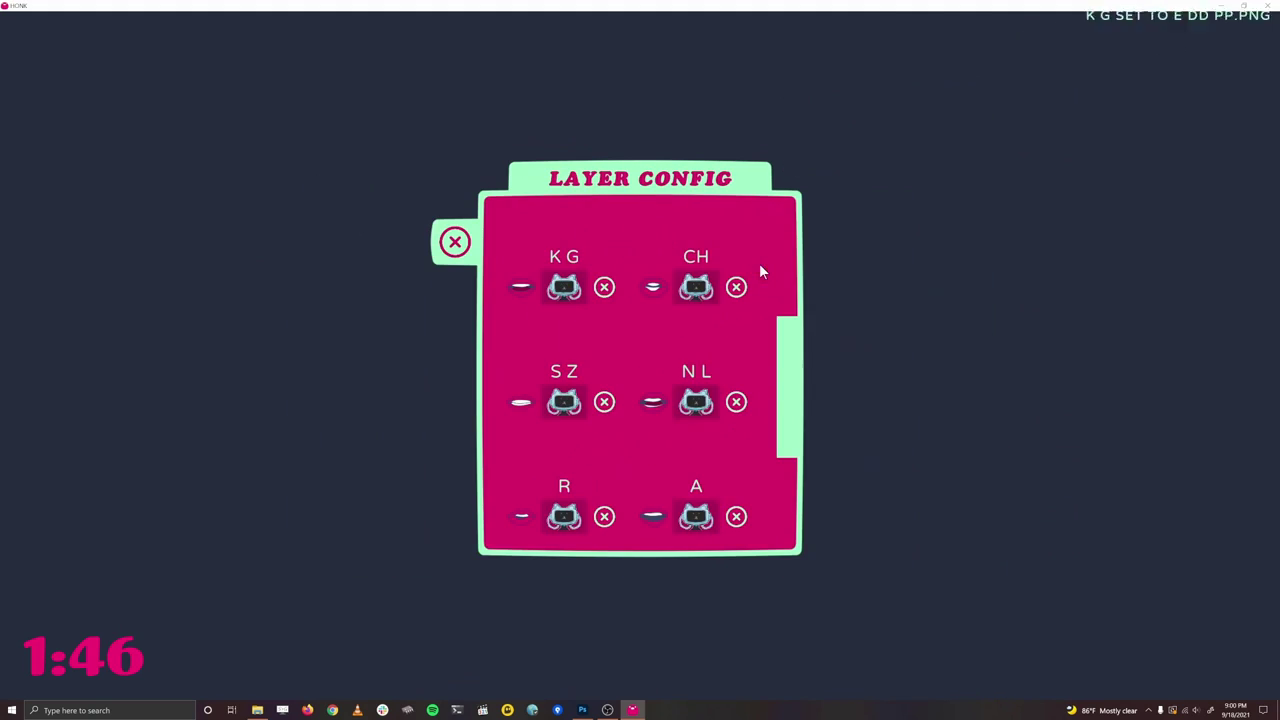
# Assign E DD PP.png to the head element's DD speech sprite and FF.png to its TH speech sprite
pyautogui.scroll(2, 740, 320)
pyautogui.click(692, 328)
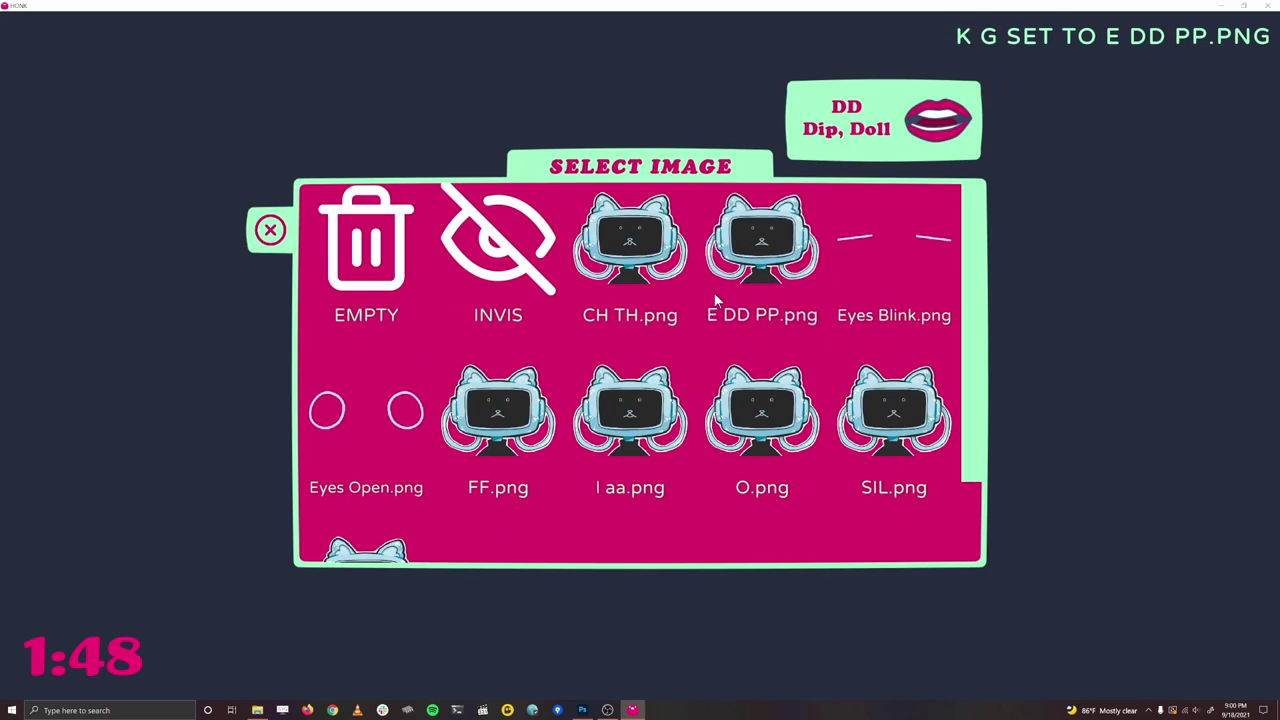
pyautogui.click(755, 255)
pyautogui.click(567, 326)
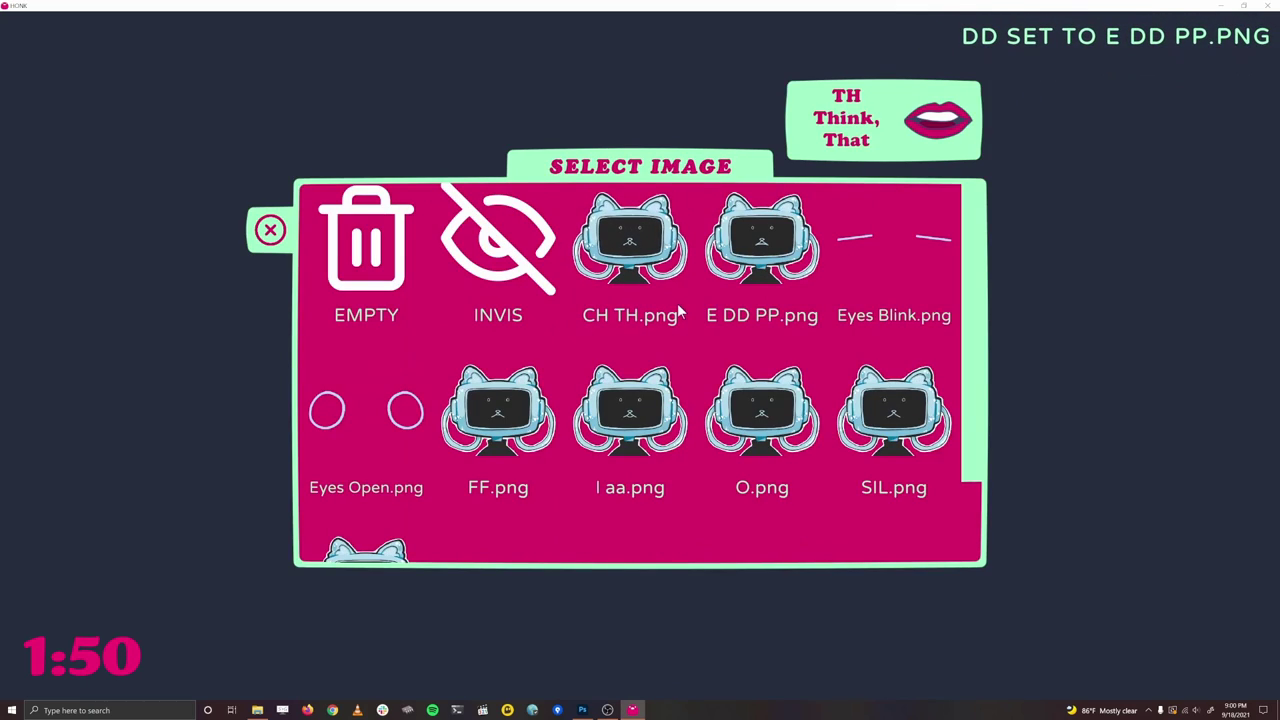
pyautogui.click(540, 395)
# Assign FF.png to the FF speech sprite and U RR SS kk nn.png to P B M, then close the head's layer configuration
pyautogui.scroll(2, 688, 302)
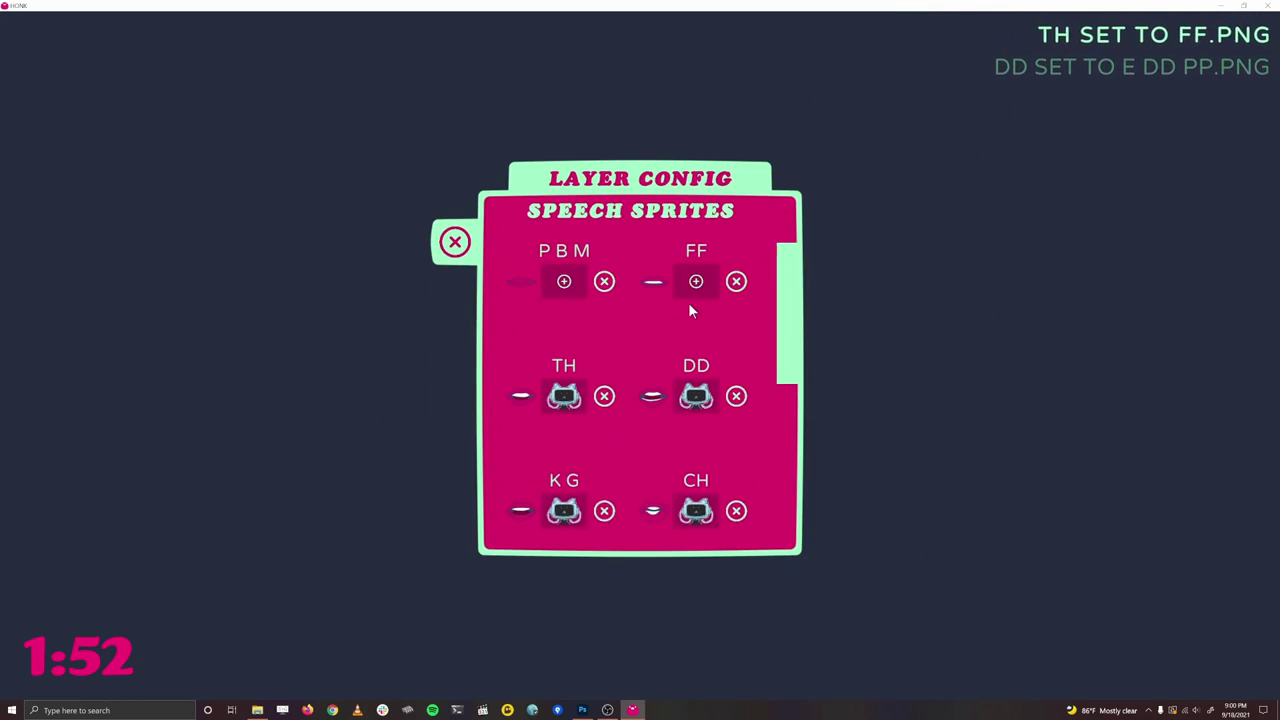
pyautogui.click(694, 300)
pyautogui.click(490, 430)
pyautogui.click(564, 298)
pyautogui.scroll(-1, 564, 379)
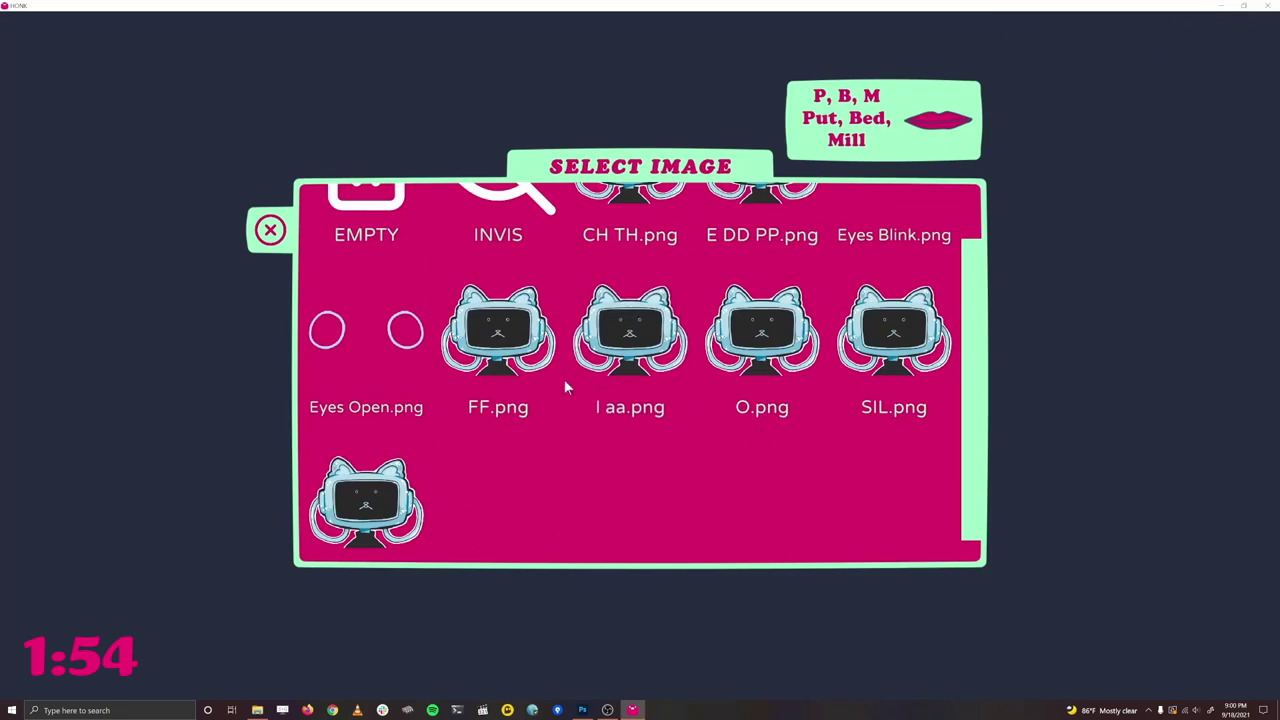
pyautogui.click(383, 494)
pyautogui.scroll(1, 726, 372)
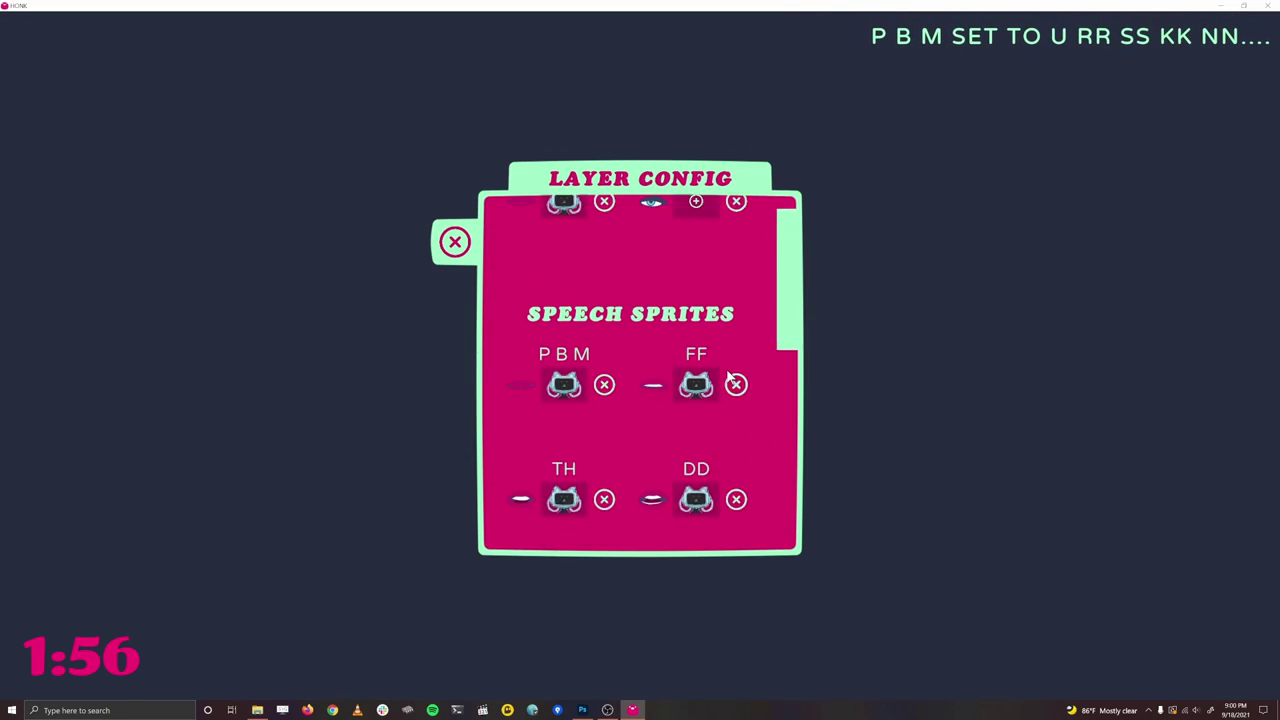
pyautogui.scroll(1, 726, 370)
pyautogui.click(455, 241)
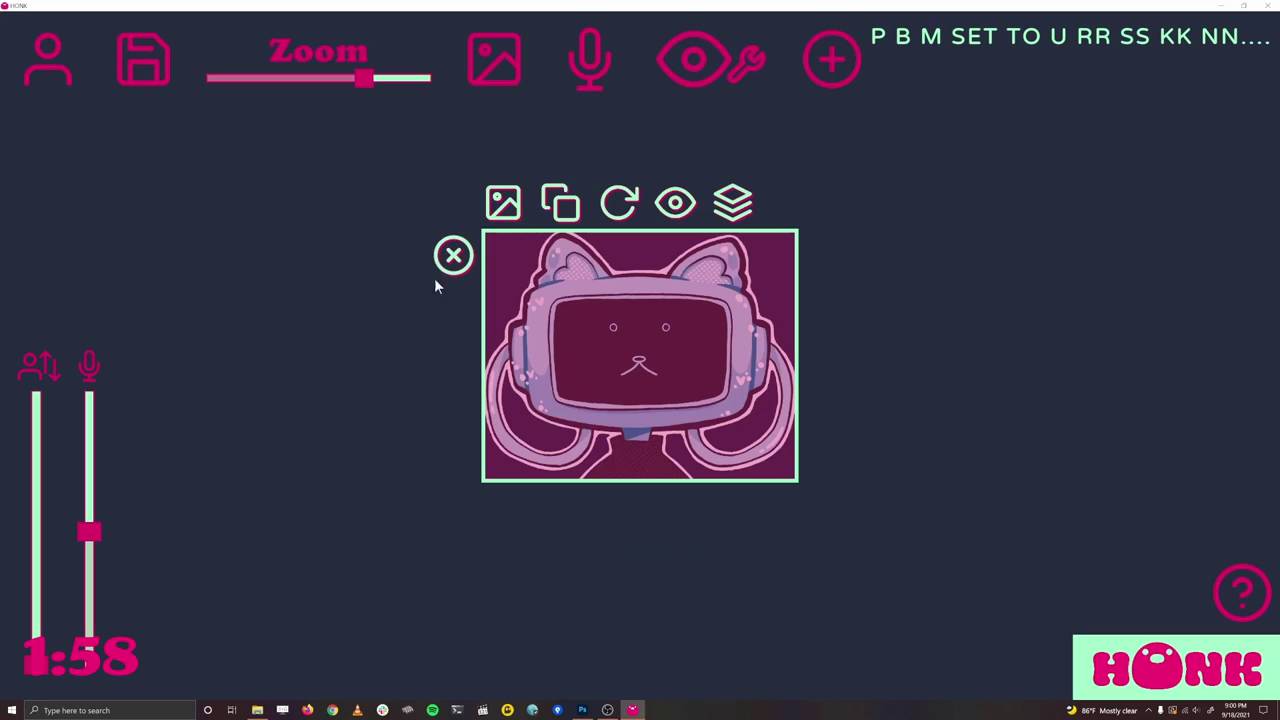
# Assign Eyes Blink.png as the eyes element's blink image and slightly raise the character movement amount
pyautogui.click(686, 344)
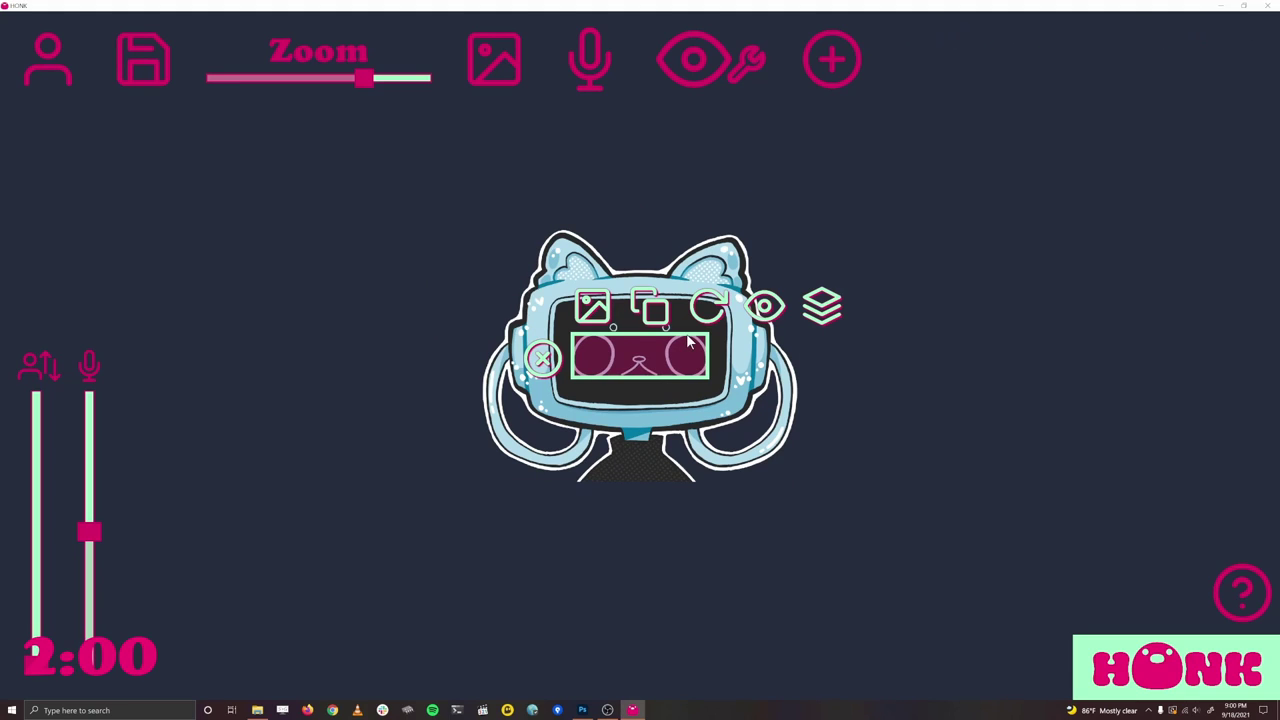
pyautogui.click(593, 312)
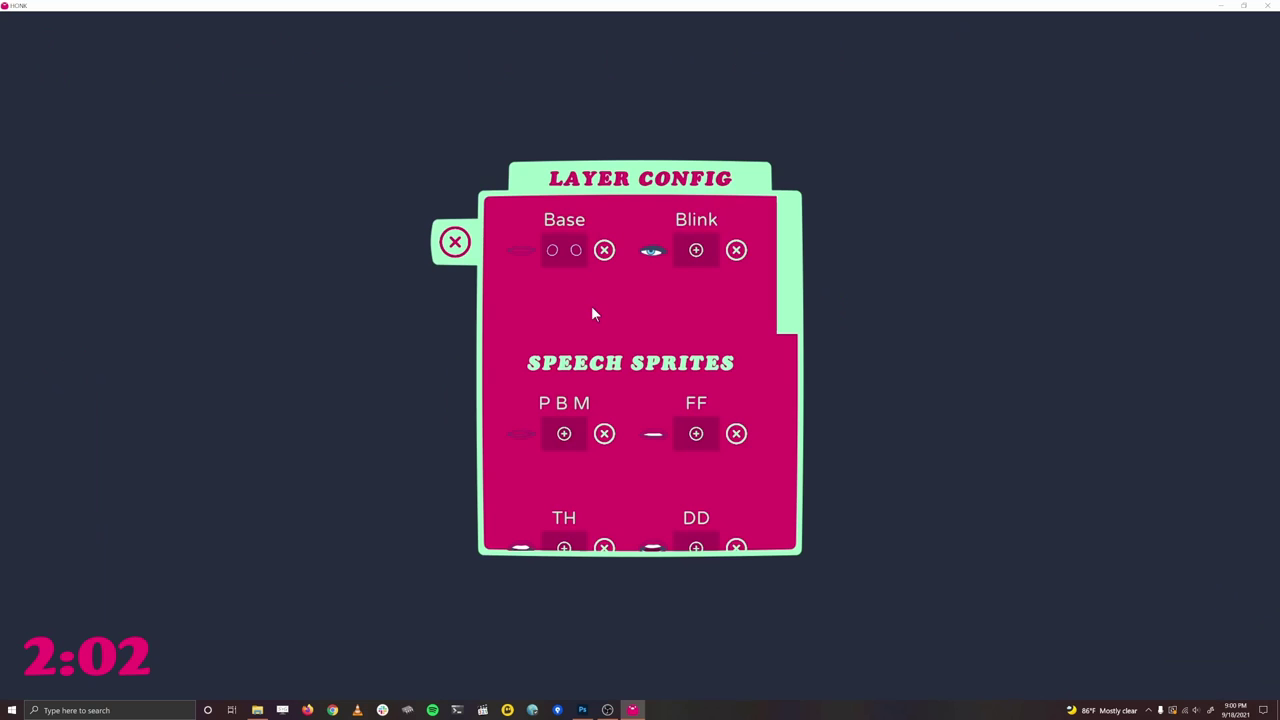
pyautogui.click(695, 252)
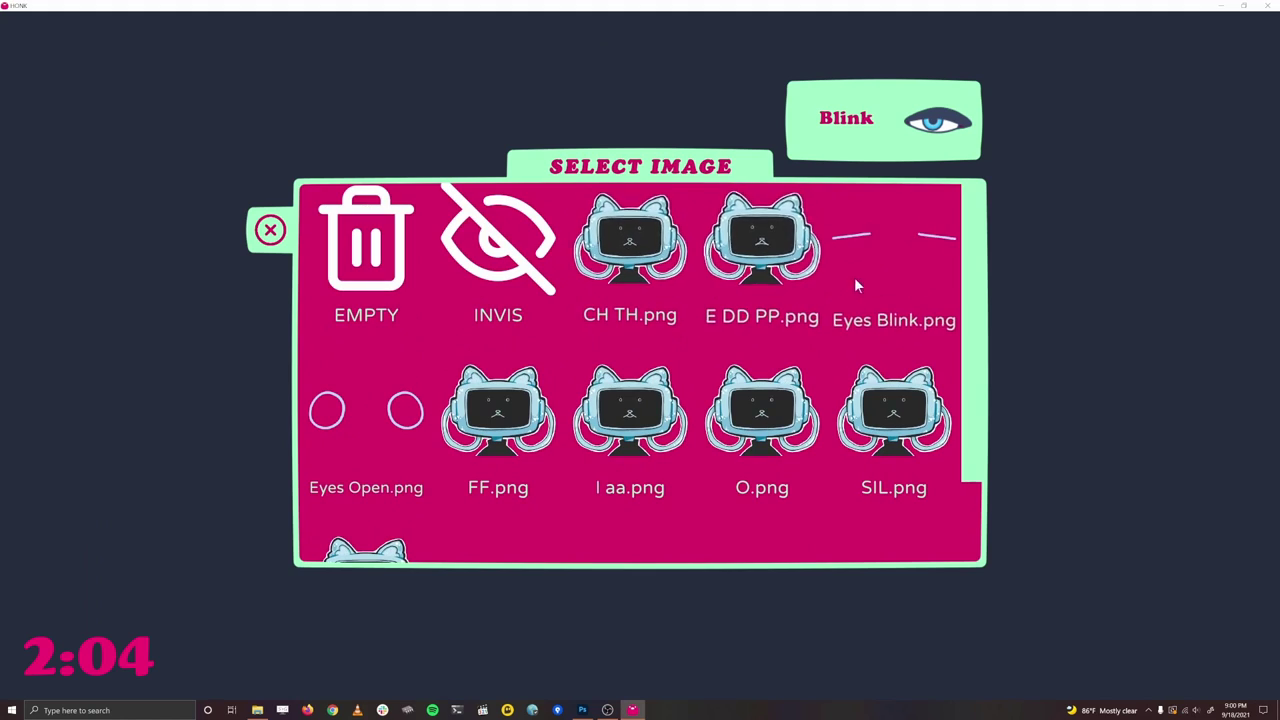
pyautogui.click(865, 252)
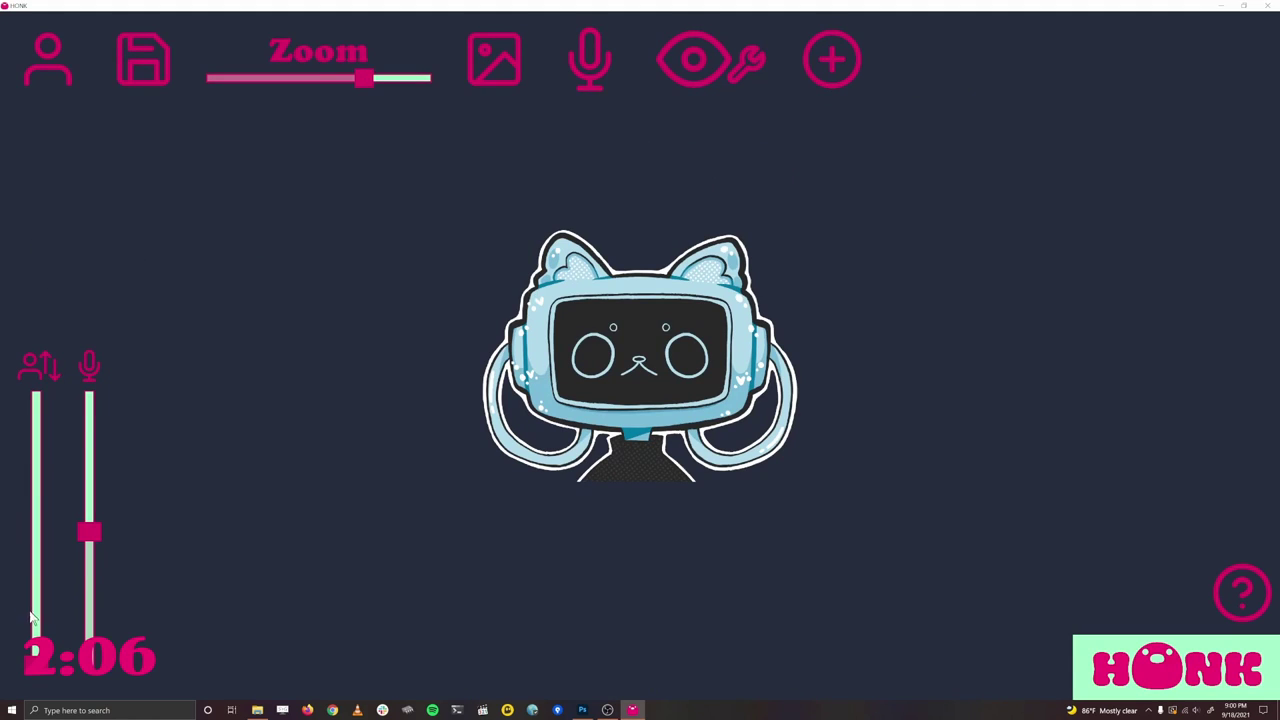
pyautogui.moveTo(37, 676); pyautogui.dragTo(14, 623)
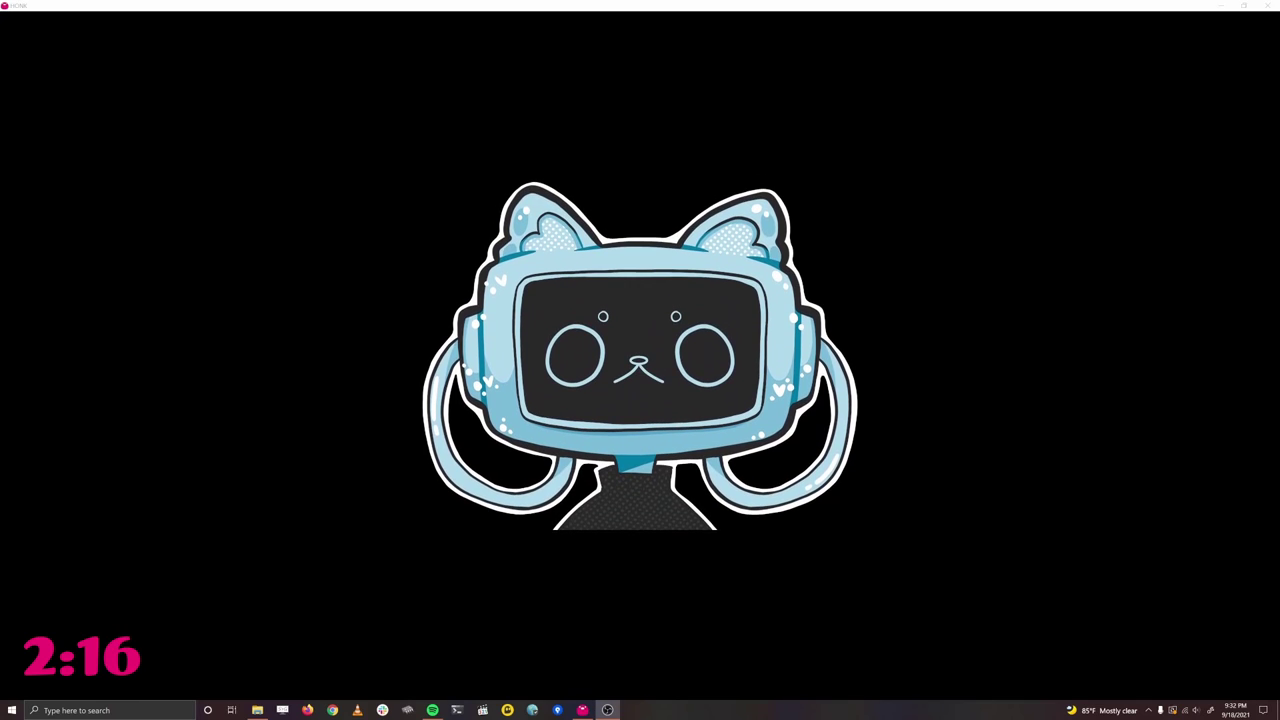
# Set the HONK background colour to Green
pyautogui.moveTo(405, 208)
pyautogui.click(478, 80)
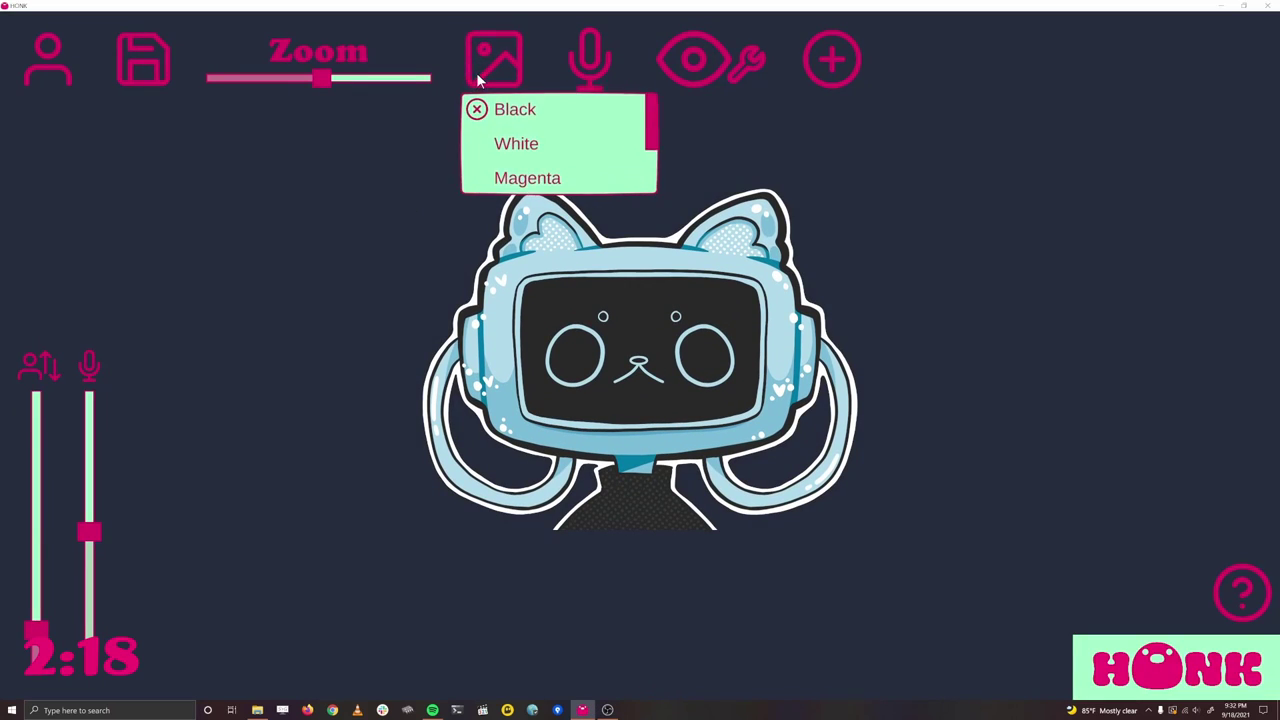
pyautogui.scroll(-3, 550, 148)
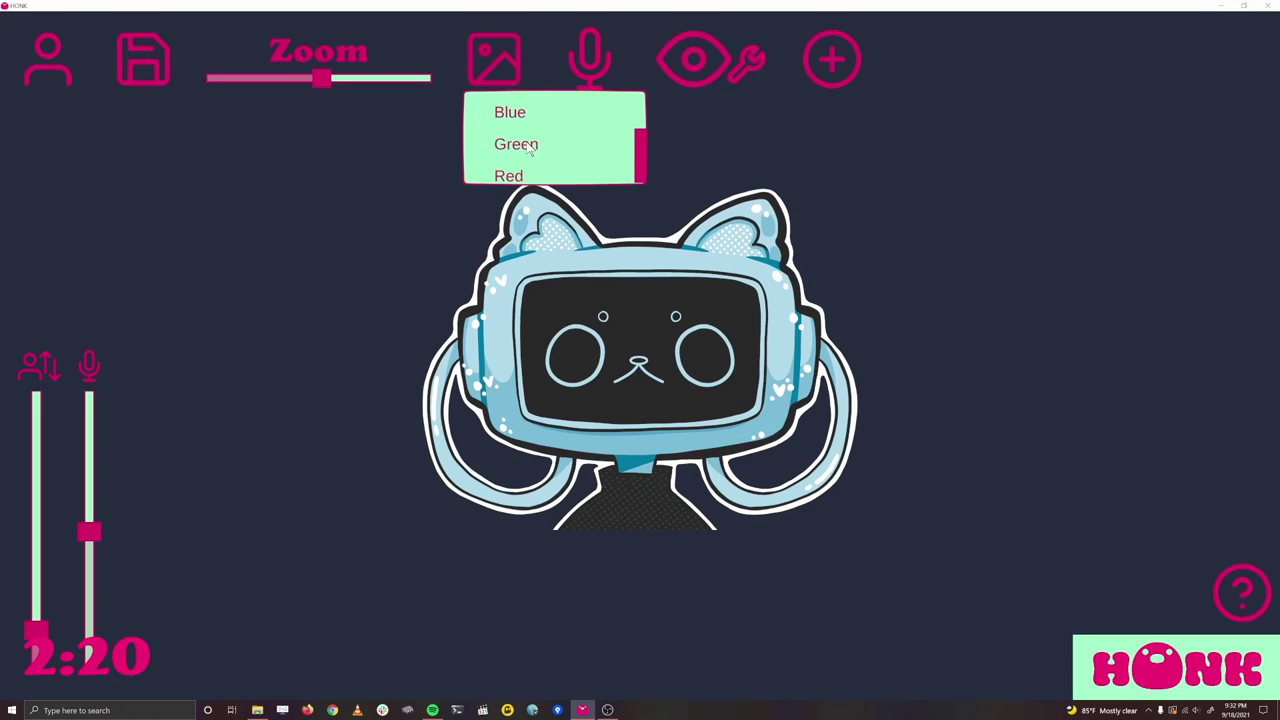
pyautogui.click(530, 146)
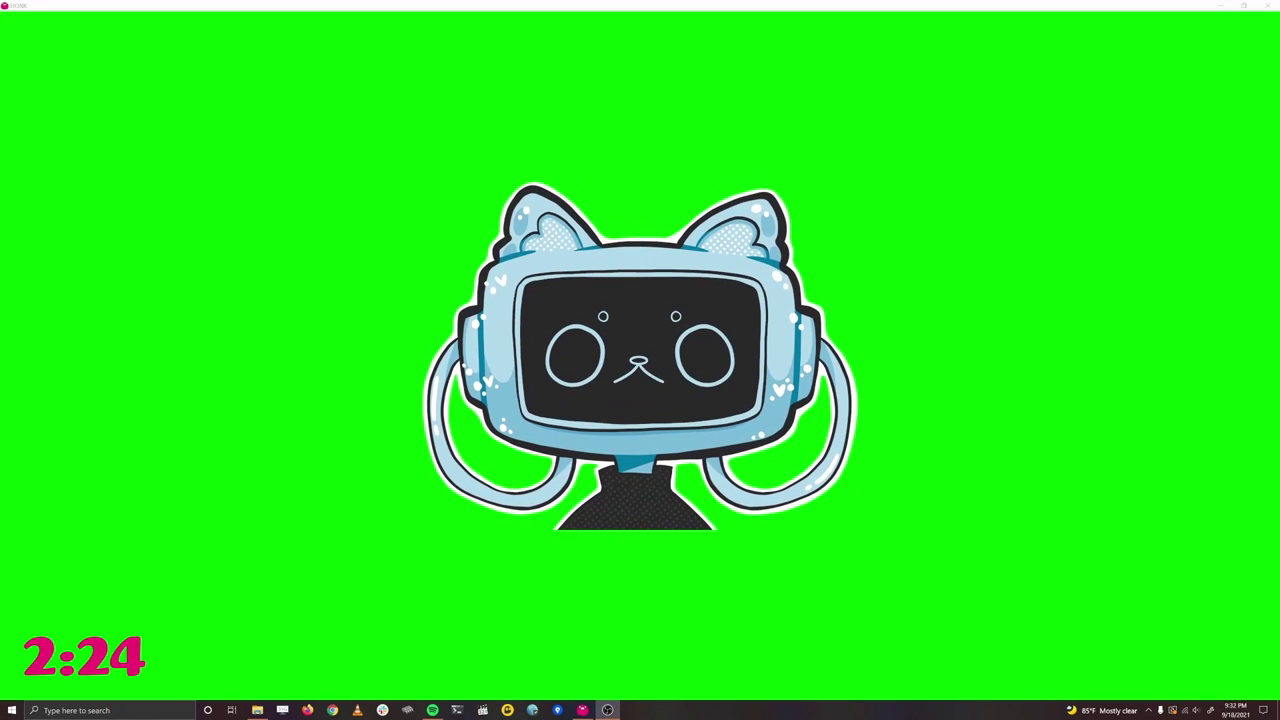
# Switch to OBS and add a new Game Capture source named HONK 2 to the scene
pyautogui.moveTo(0, 283); pyautogui.dragTo(777, 72)
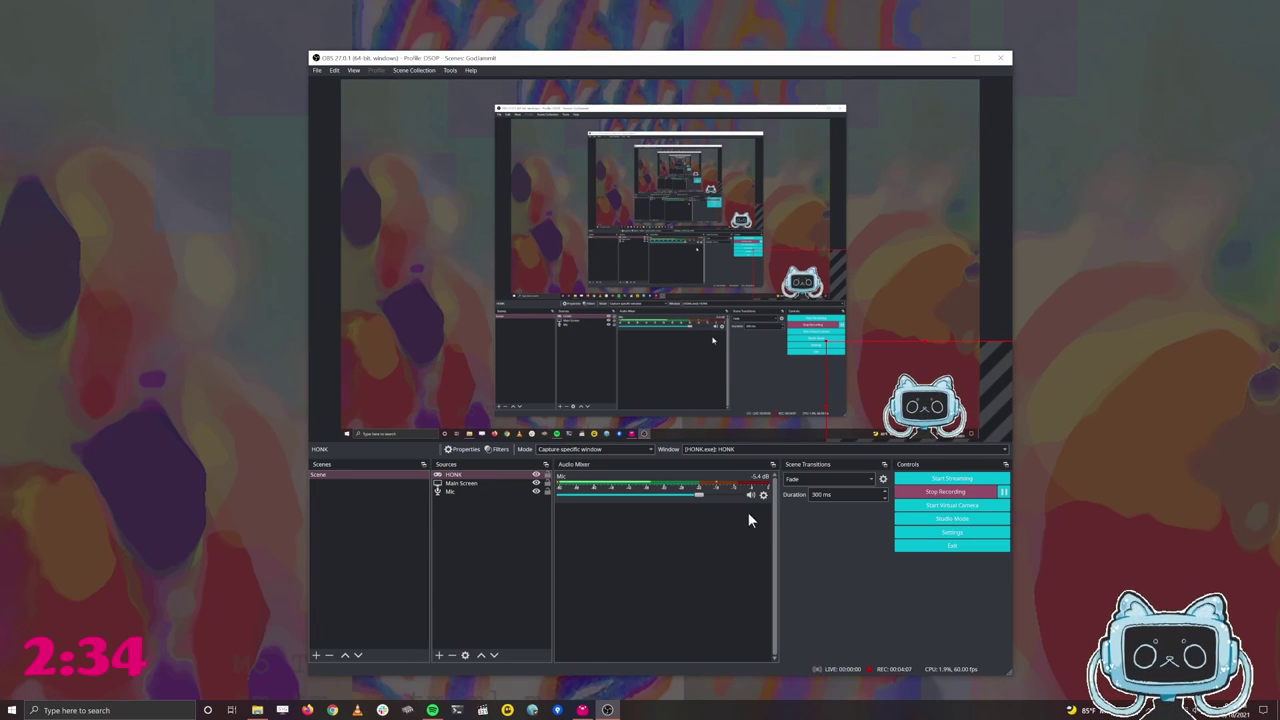
pyautogui.click(475, 493)
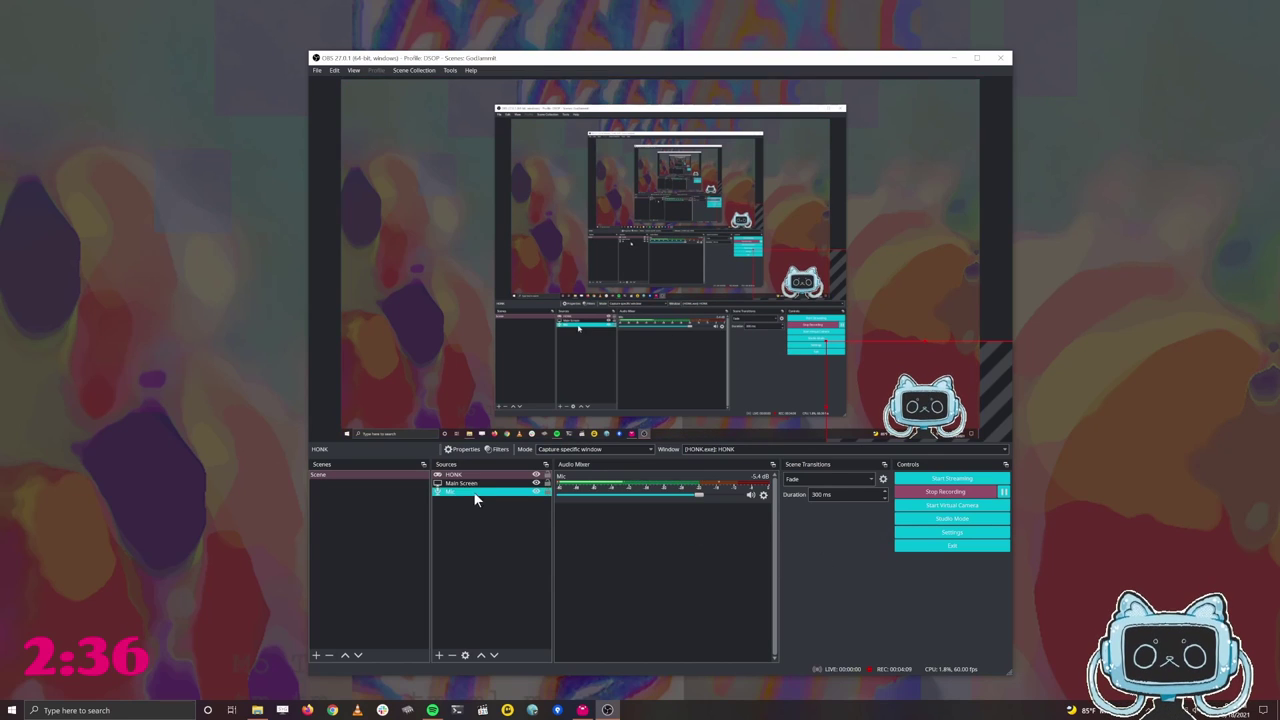
pyautogui.click(440, 655)
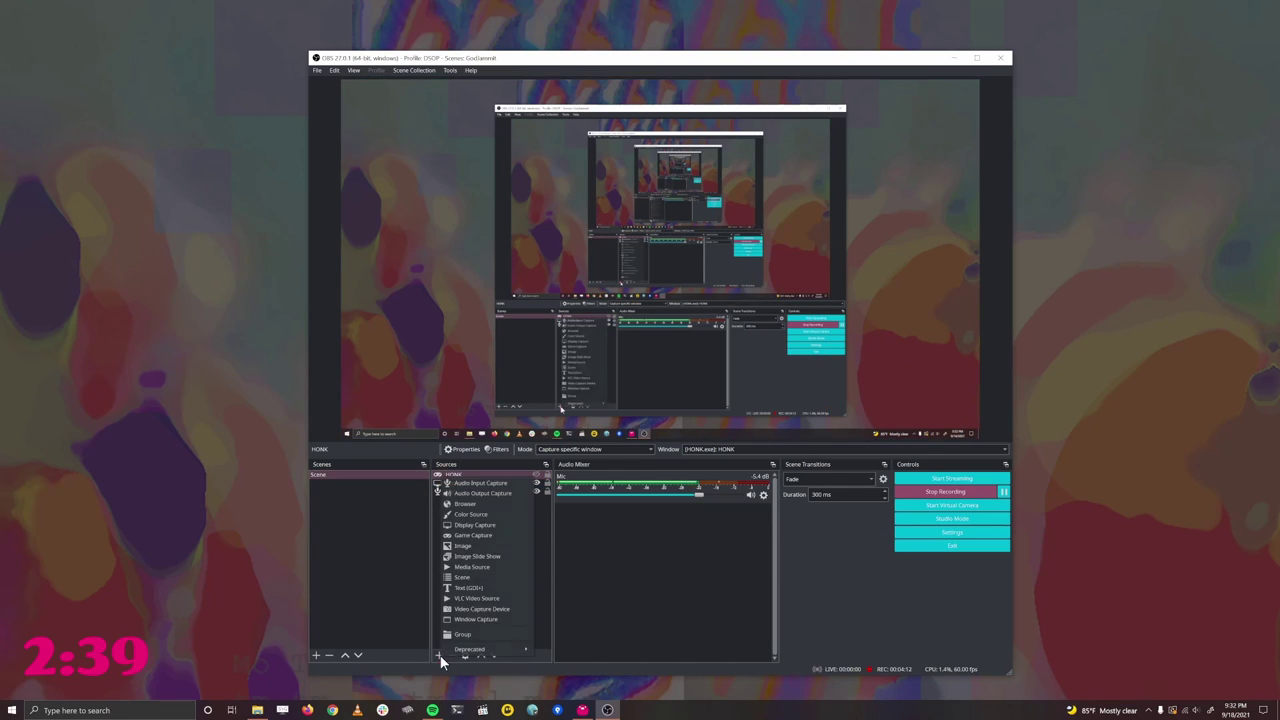
pyautogui.click(500, 537)
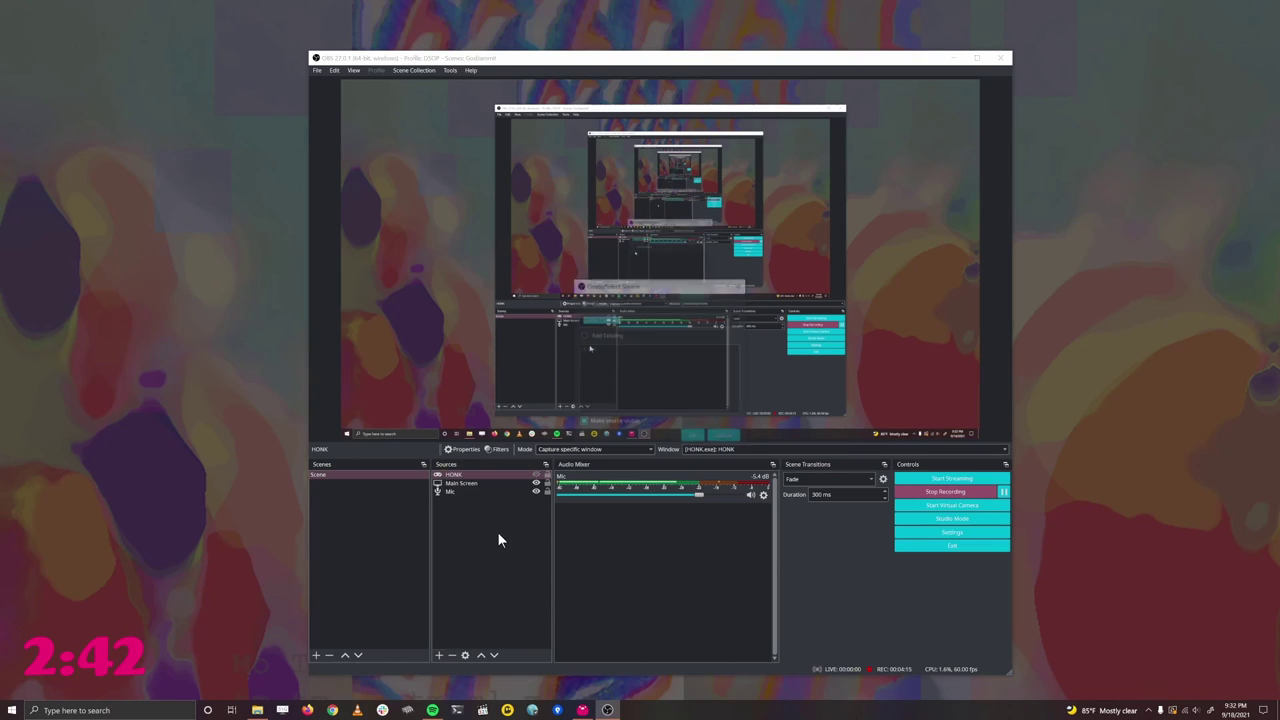
pyautogui.click(691, 439)
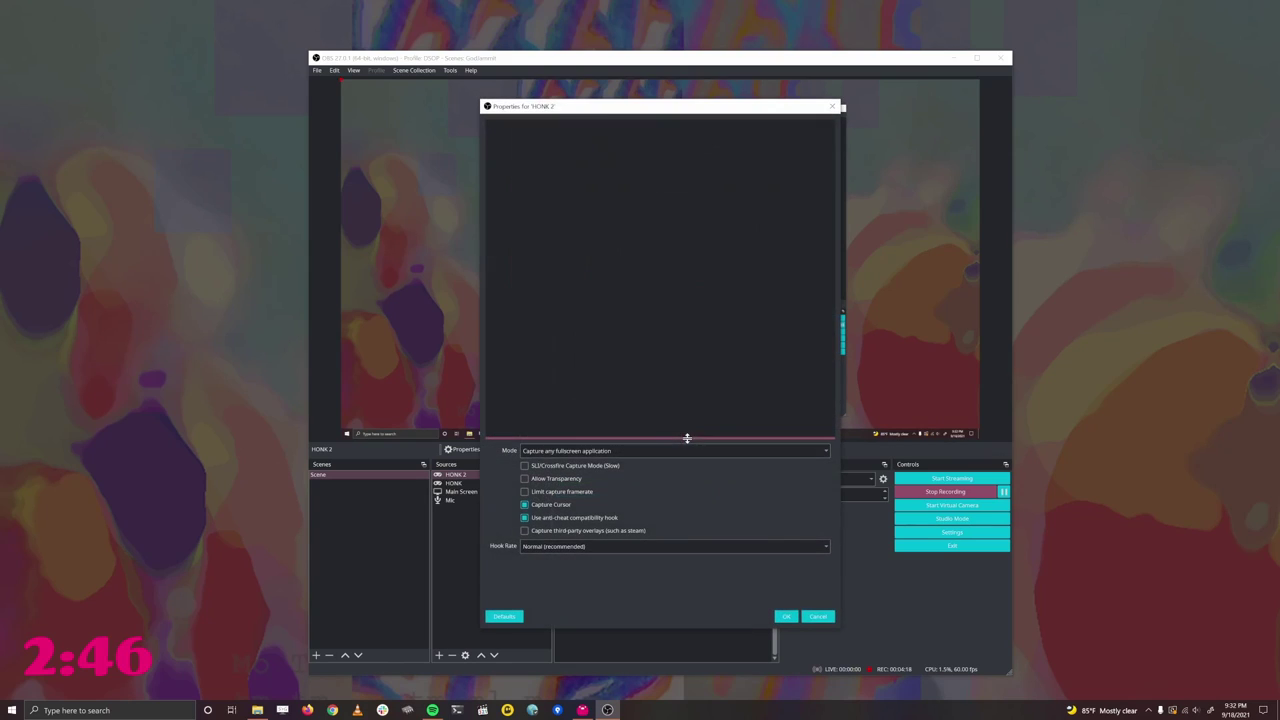
# Set the HONK 2 source to capture the specific window [HONK.exe]: HONK and turn off Capture Cursor
pyautogui.click(626, 454)
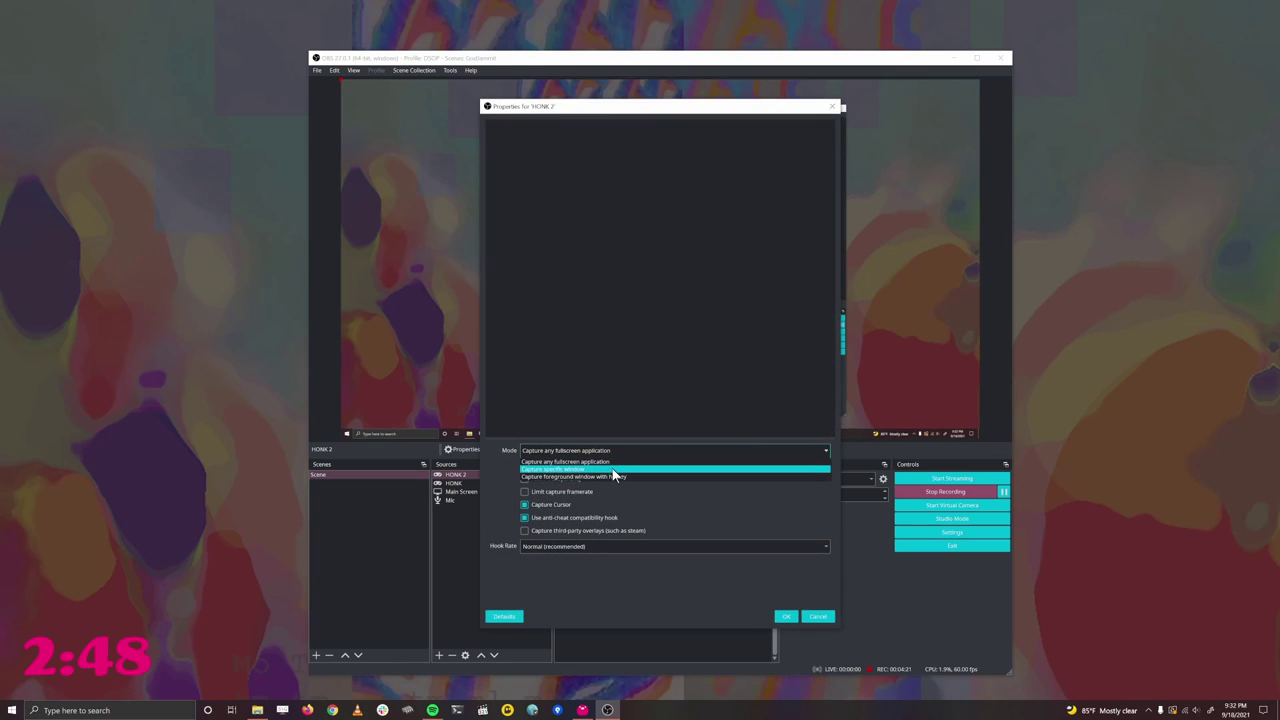
pyautogui.click(612, 468)
pyautogui.click(591, 516)
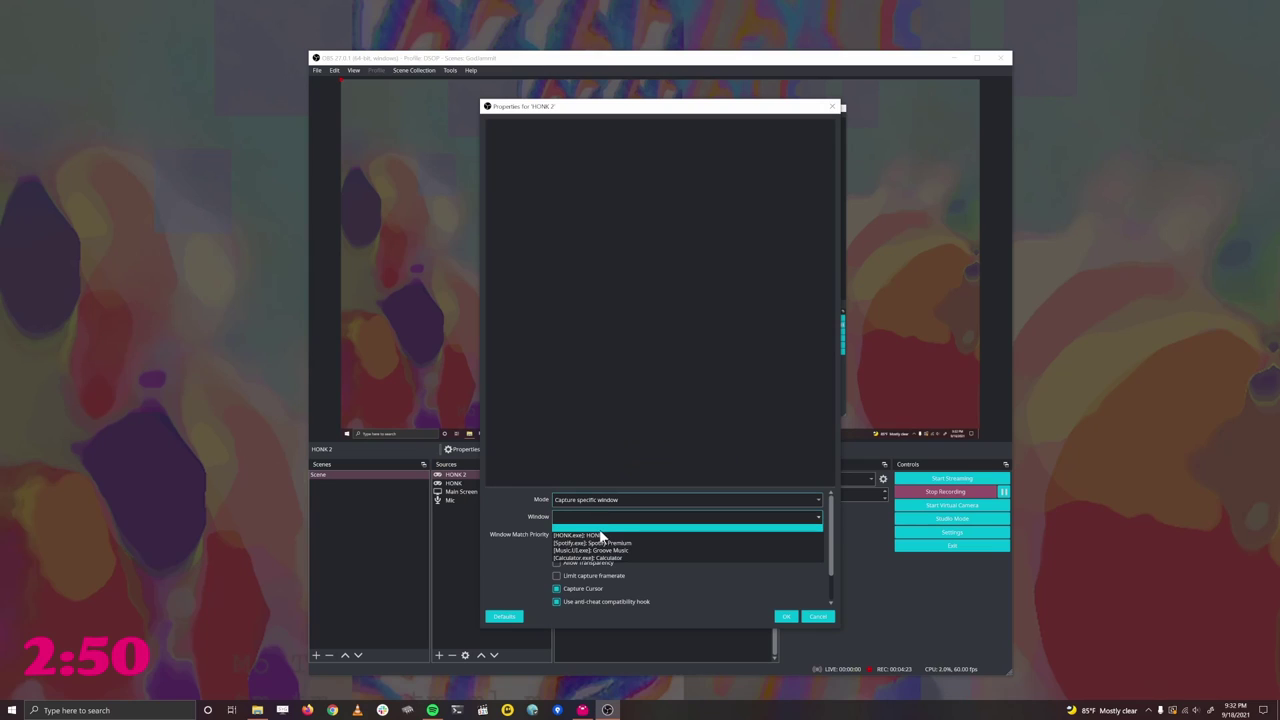
pyautogui.click(605, 537)
pyautogui.click(589, 589)
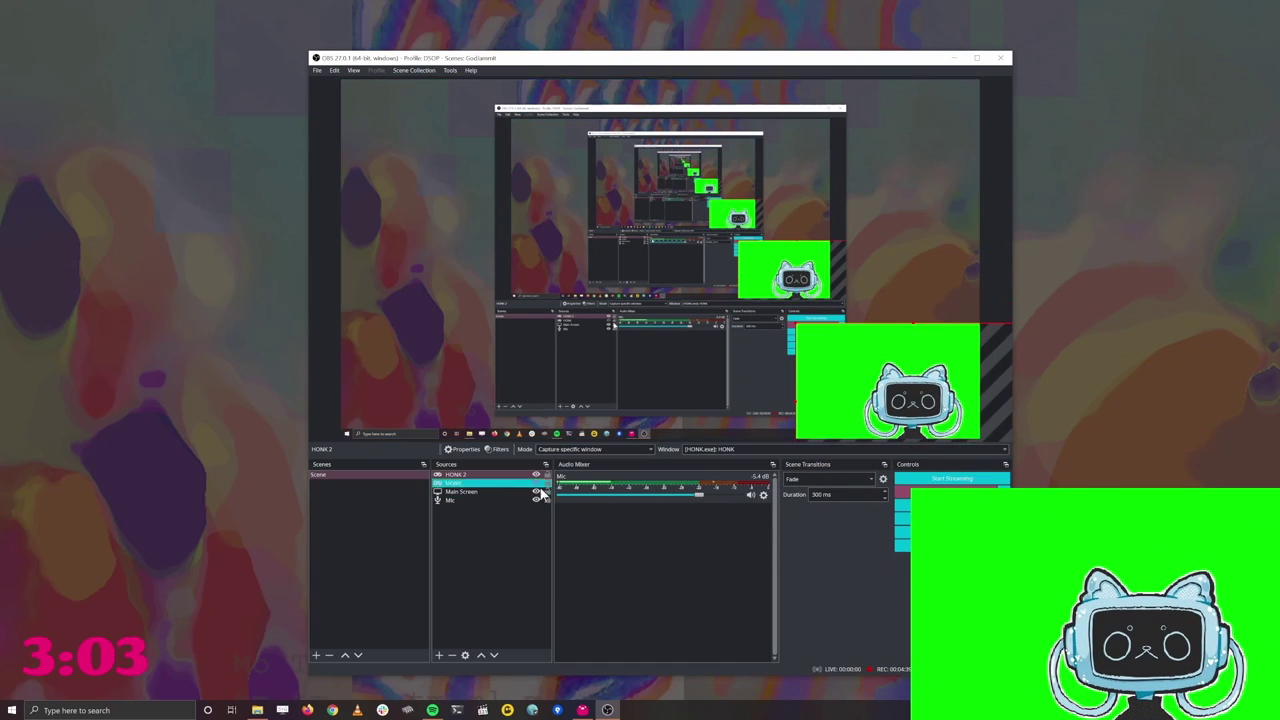
# Add a Color Key effect filter with the default name to the HONK 2 source
pyautogui.rightClick(491, 475)
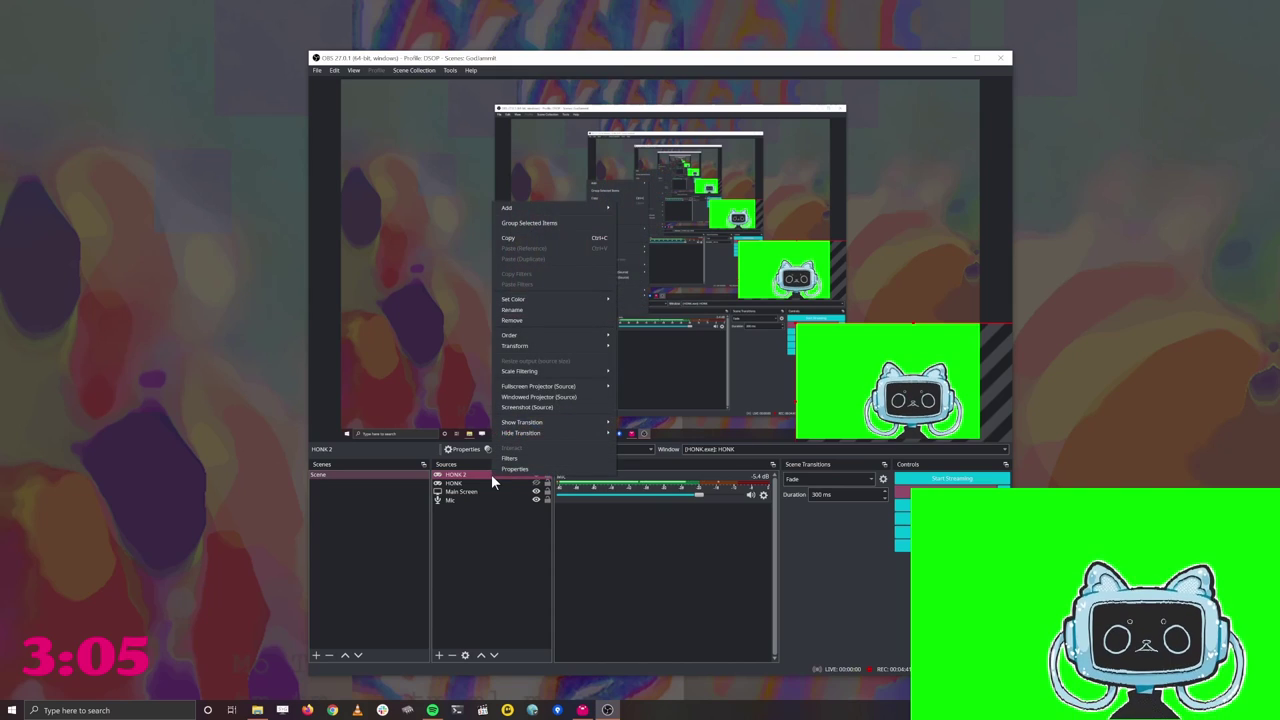
pyautogui.click(519, 457)
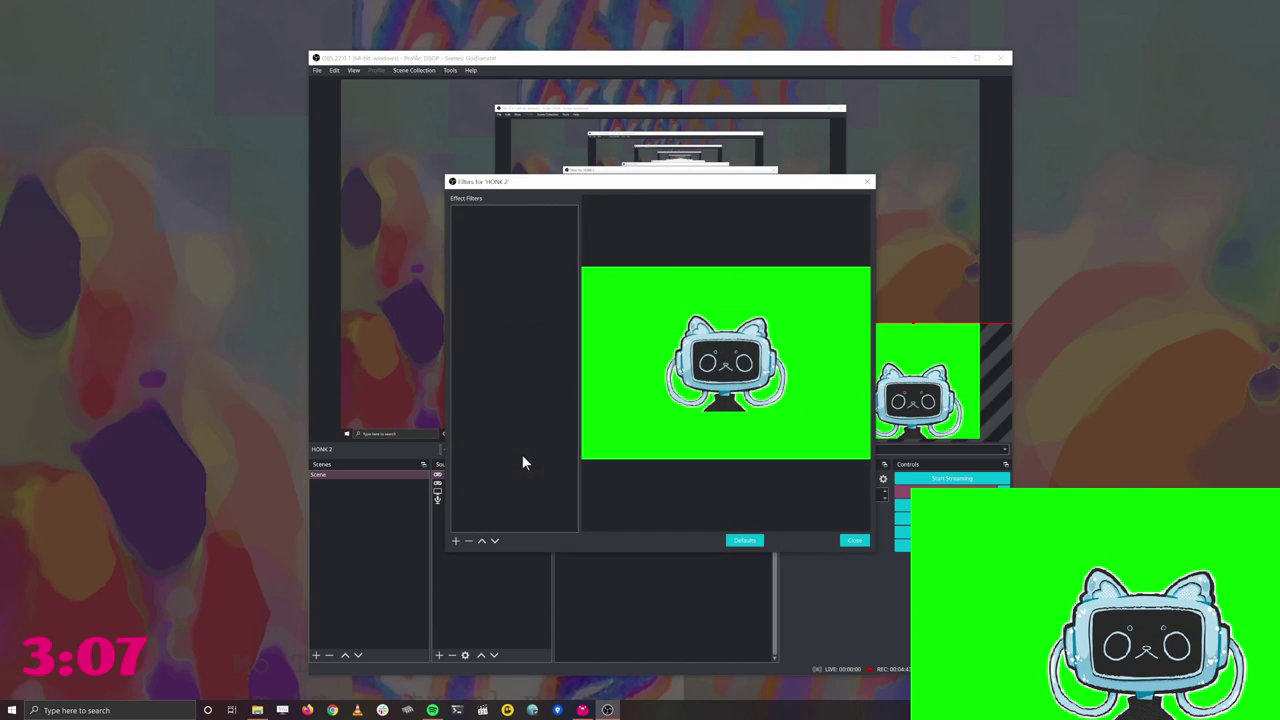
pyautogui.moveTo(554, 184); pyautogui.dragTo(540, 160)
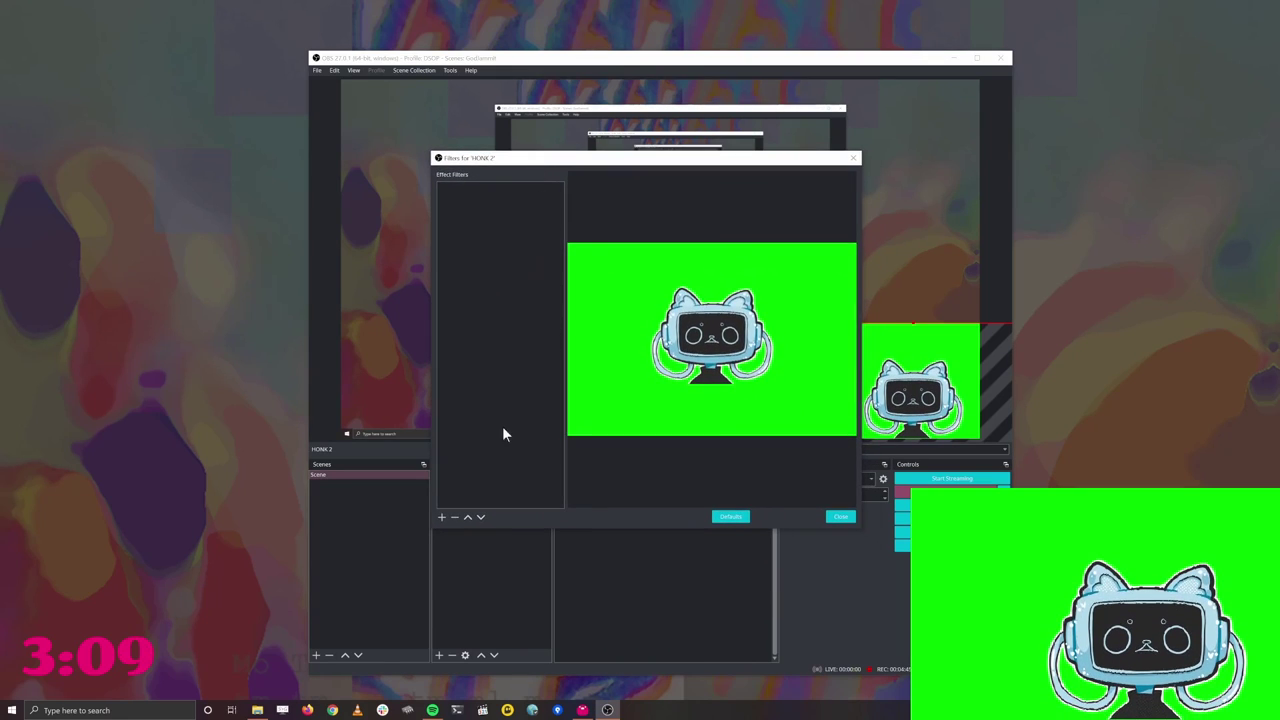
pyautogui.click(441, 517)
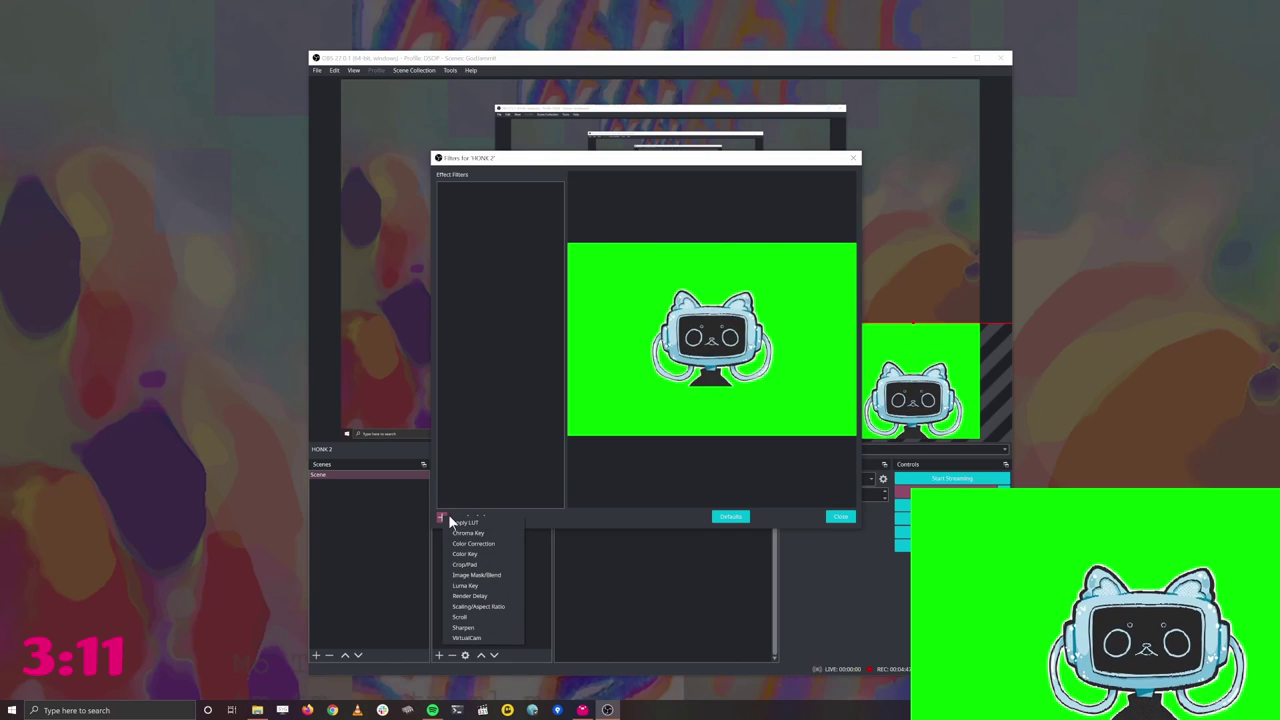
pyautogui.click(501, 555)
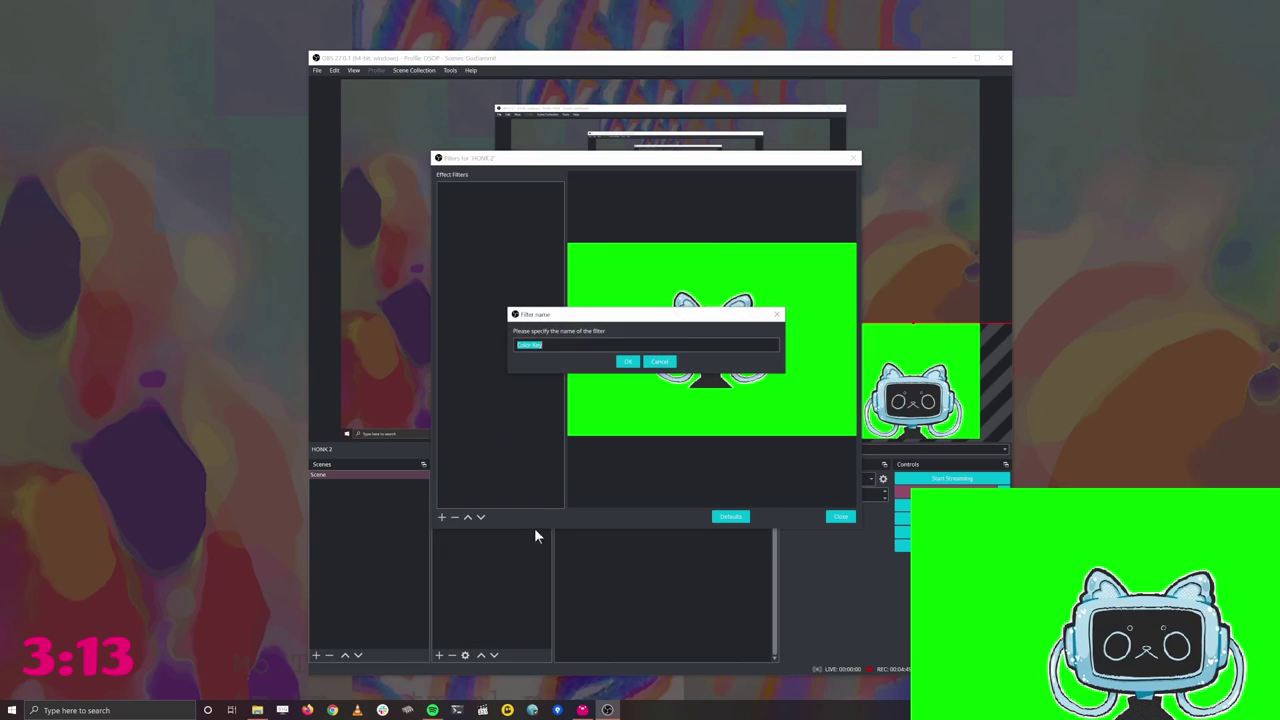
pyautogui.click(629, 363)
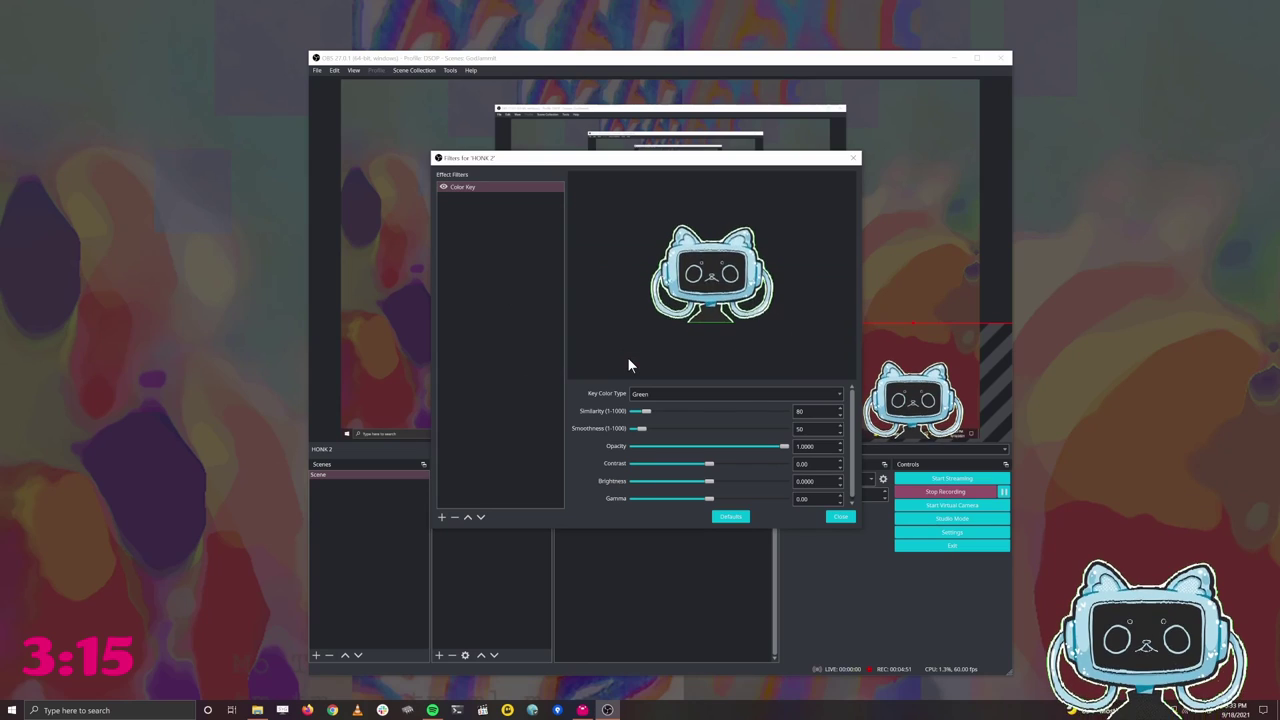
# Keep the Color Key filter's key colour type as Green, set its similarity to 680 and close the filters window
pyautogui.click(657, 393)
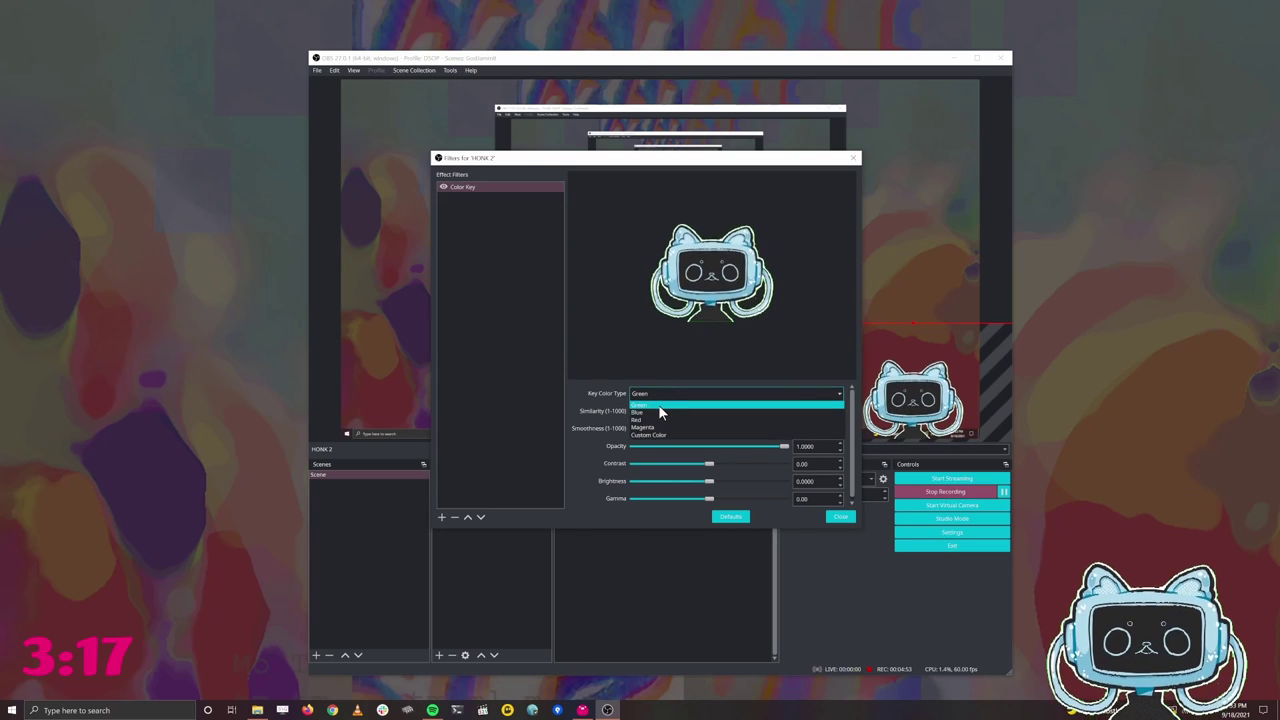
pyautogui.click(658, 404)
pyautogui.moveTo(649, 411); pyautogui.dragTo(736, 411)
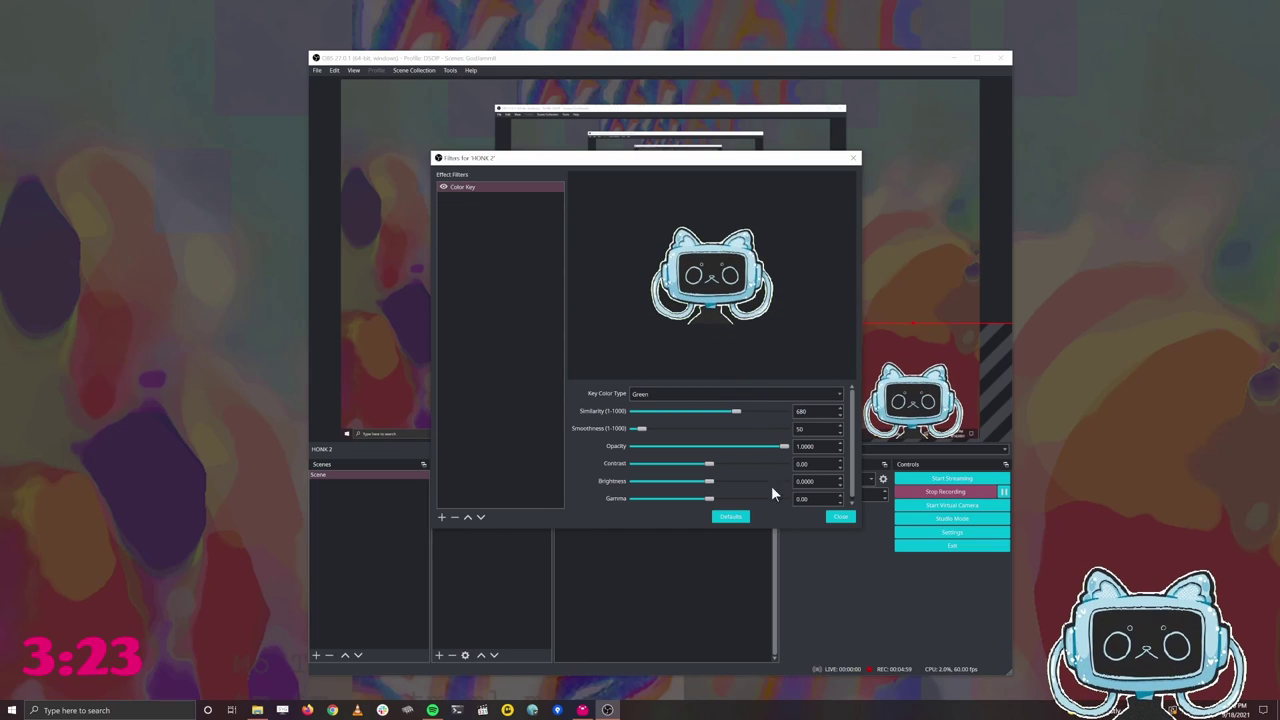
pyautogui.click(841, 516)
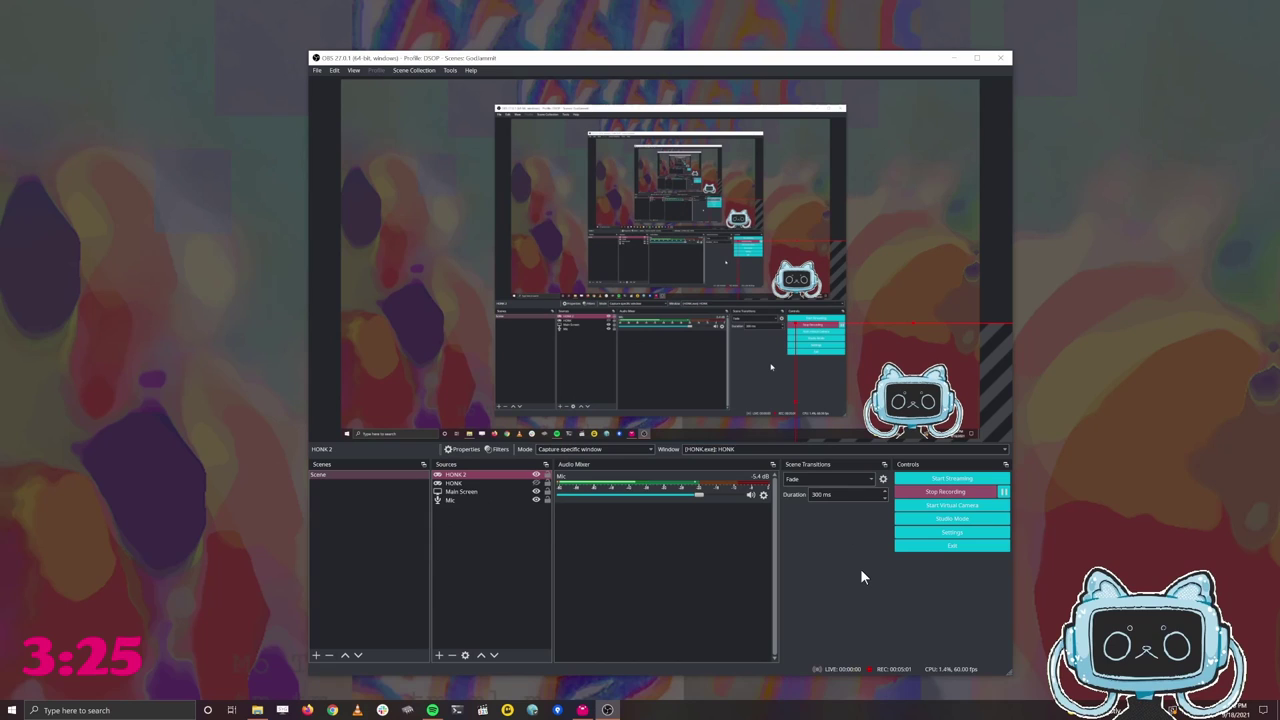